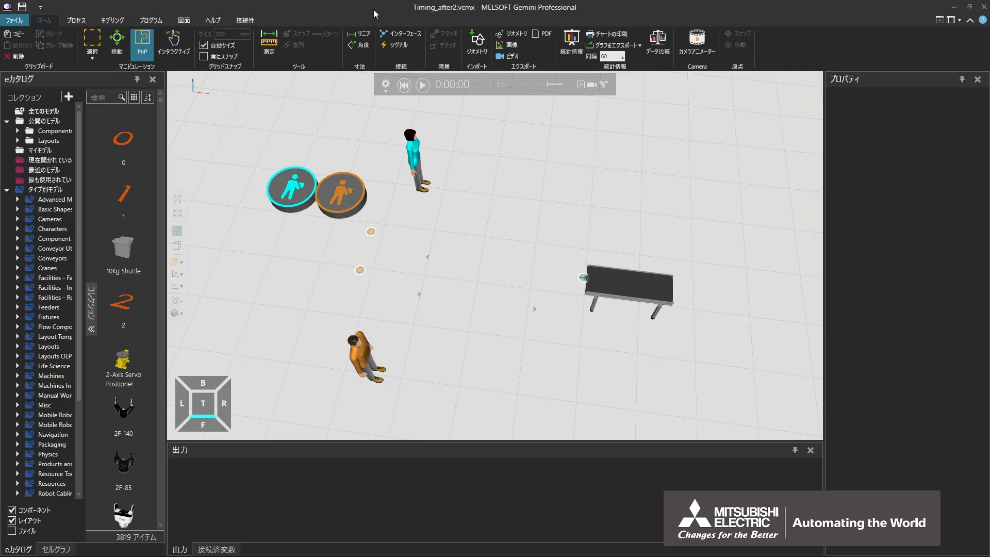
# Move the cyan worker to about X -2045, Y 4419, and test-run the simulation before resetting it to the start.
pyautogui.scroll(-2, 473, 233)
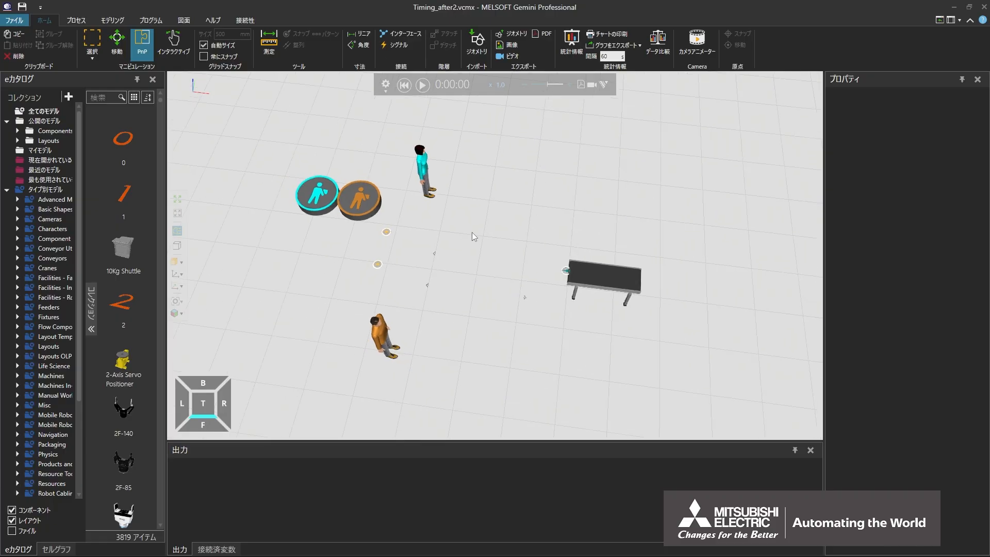
pyautogui.moveTo(472, 232); pyautogui.dragTo(473, 274, button='middle')
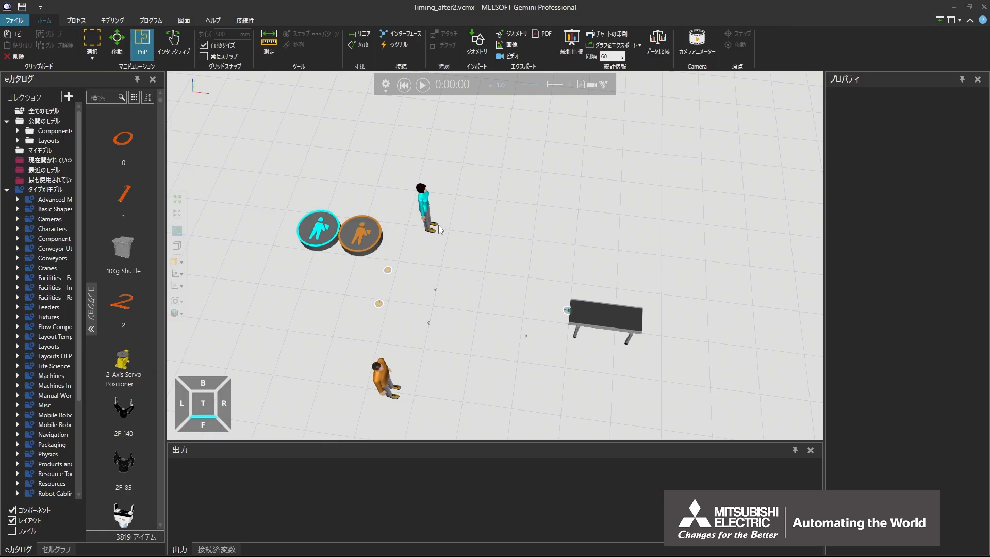
pyautogui.moveTo(430, 217); pyautogui.dragTo(354, 130)
pyautogui.click(422, 84)
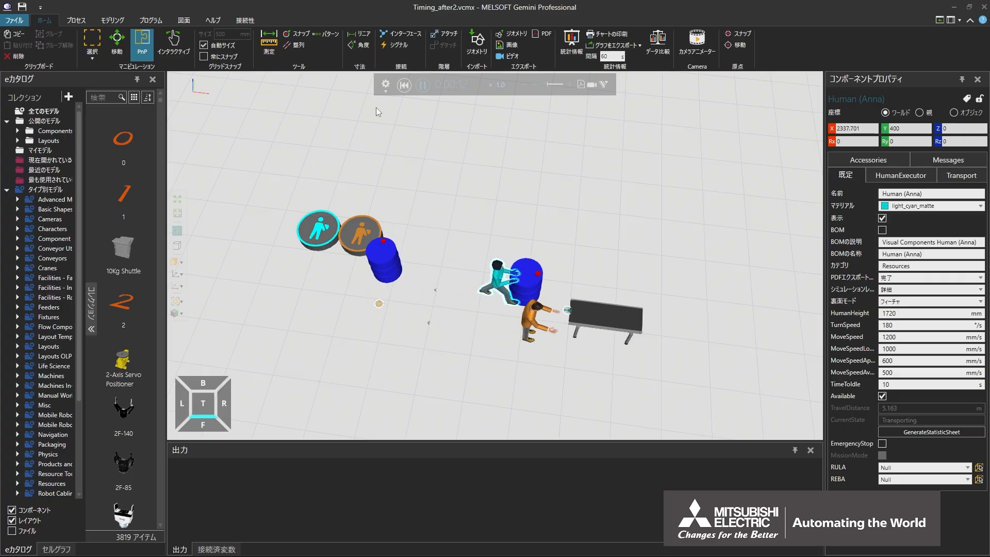
pyautogui.click(403, 85)
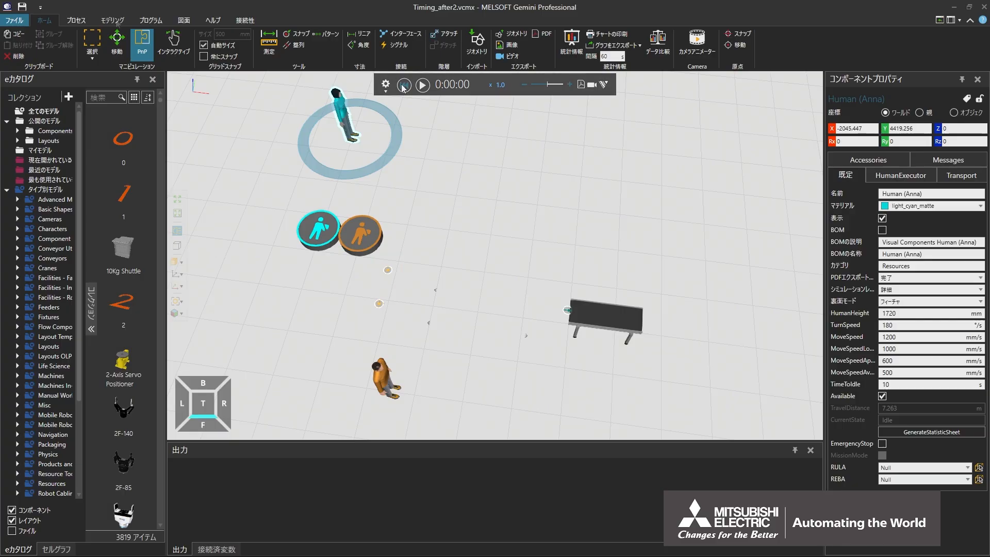
pyautogui.click(115, 20)
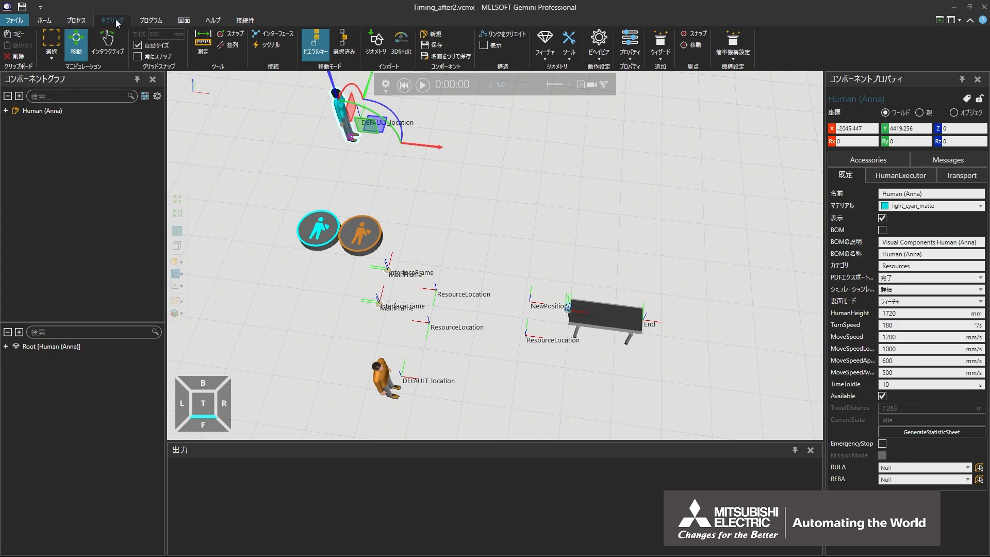
pyautogui.click(76, 21)
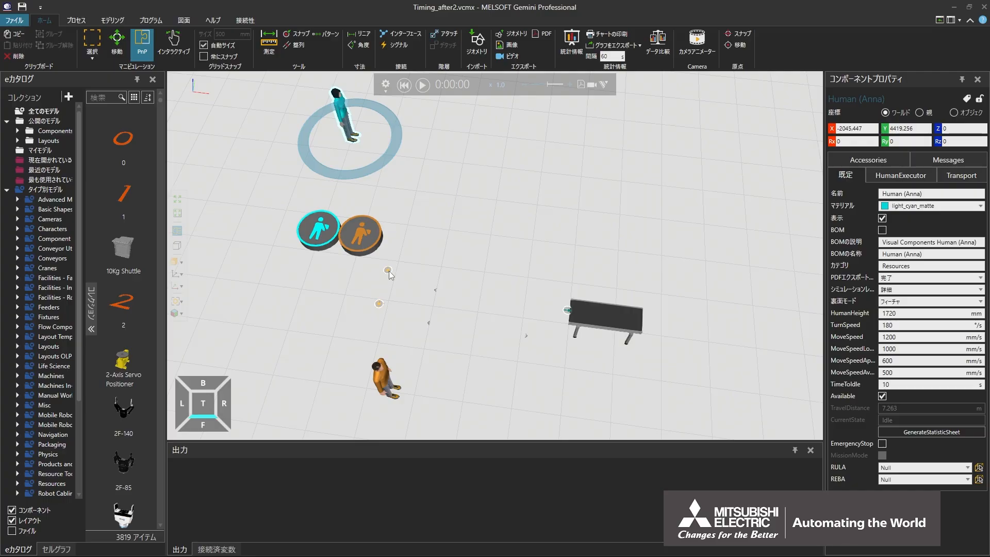
# Create a Boolean signal named Flag1 on the Feeder Process component.
pyautogui.click(388, 270)
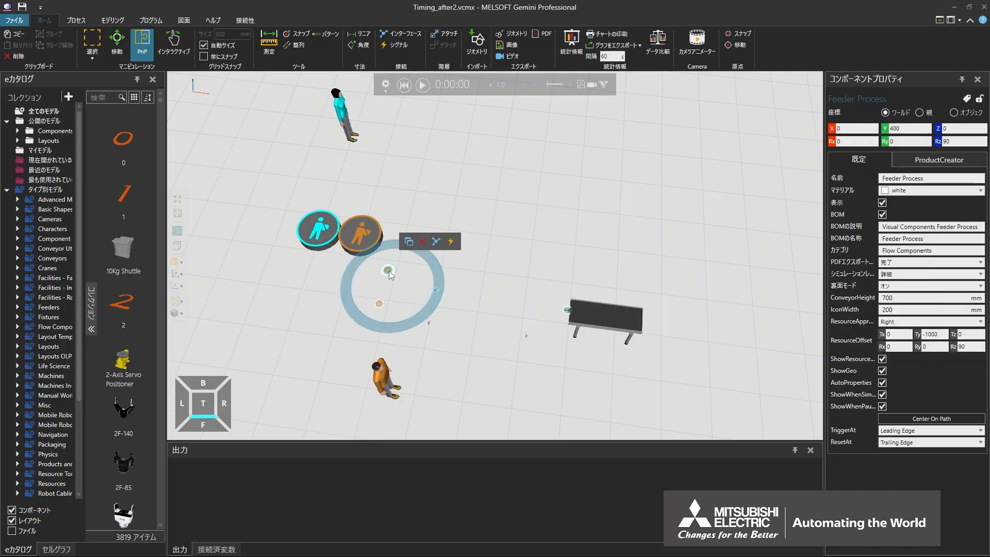
pyautogui.click(81, 21)
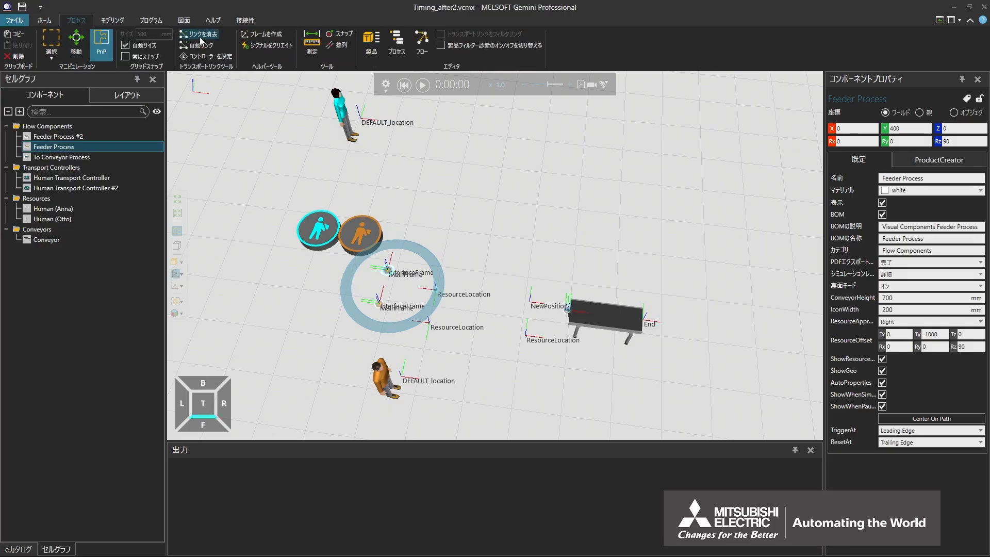
pyautogui.click(267, 45)
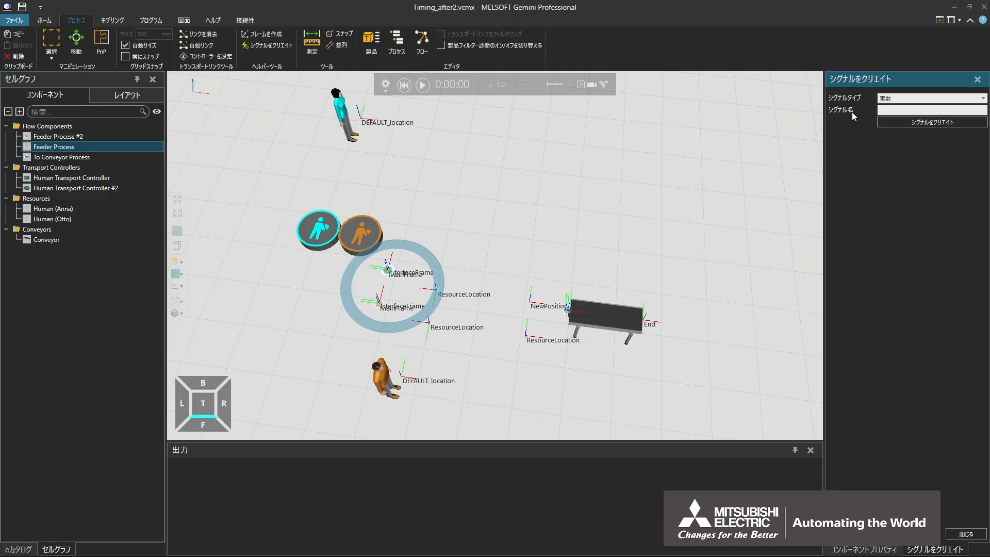
pyautogui.click(983, 99)
pyautogui.click(897, 130)
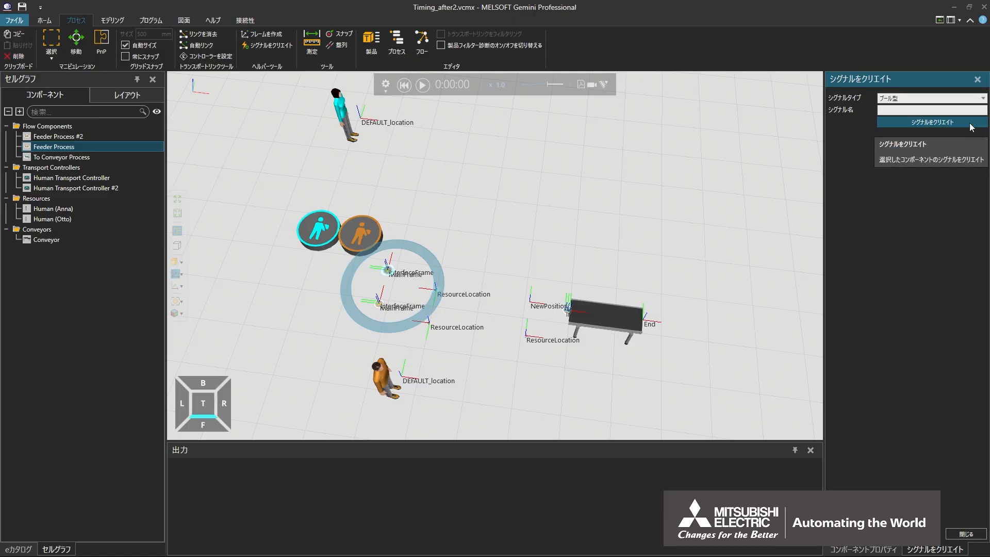
pyautogui.click(967, 110)
pyautogui.write('Flag1')
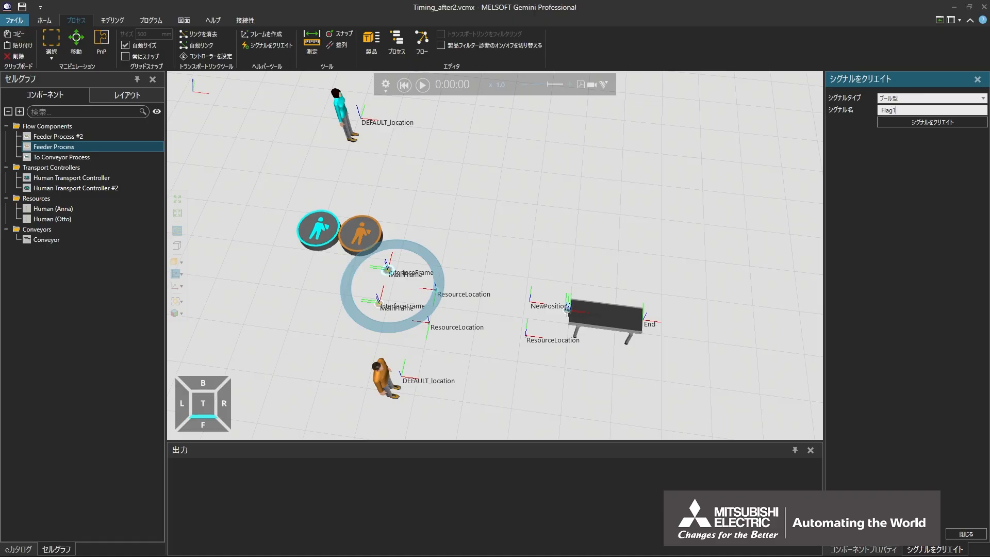
pyautogui.hotkey('ctrl', 'a')
pyautogui.click(966, 121)
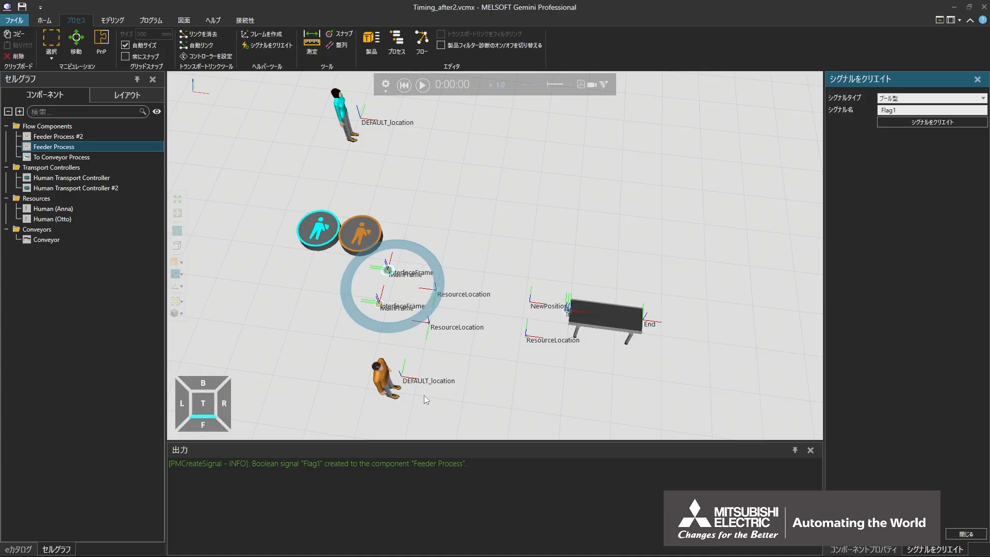
# Create a Boolean signal named Flag2 on the Feeder Process #2 component and close the signal creation tool.
pyautogui.click(380, 309)
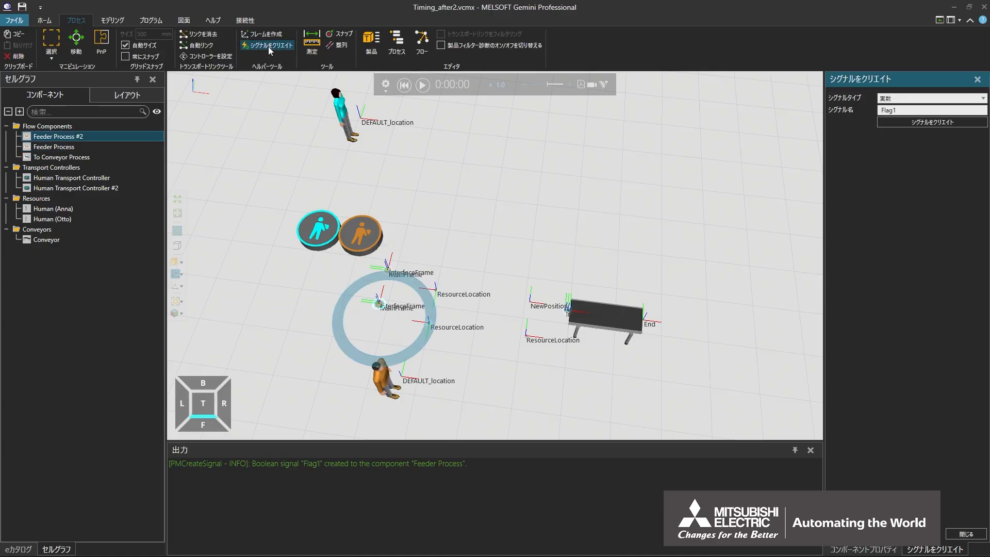
pyautogui.click(982, 98)
pyautogui.click(897, 108)
pyautogui.click(959, 110)
pyautogui.press('BackSpace')
pyautogui.write('2')
pyautogui.click(959, 123)
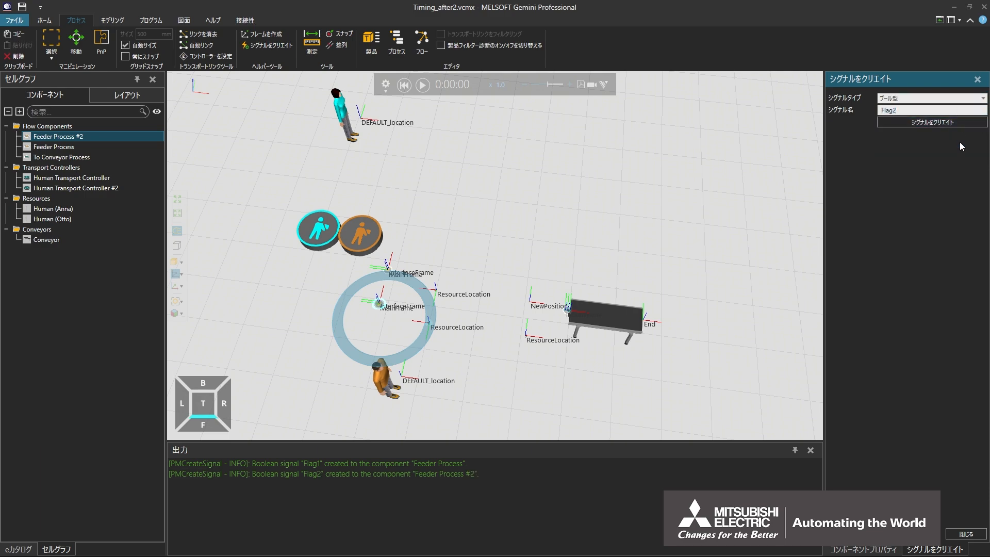
pyautogui.click(967, 534)
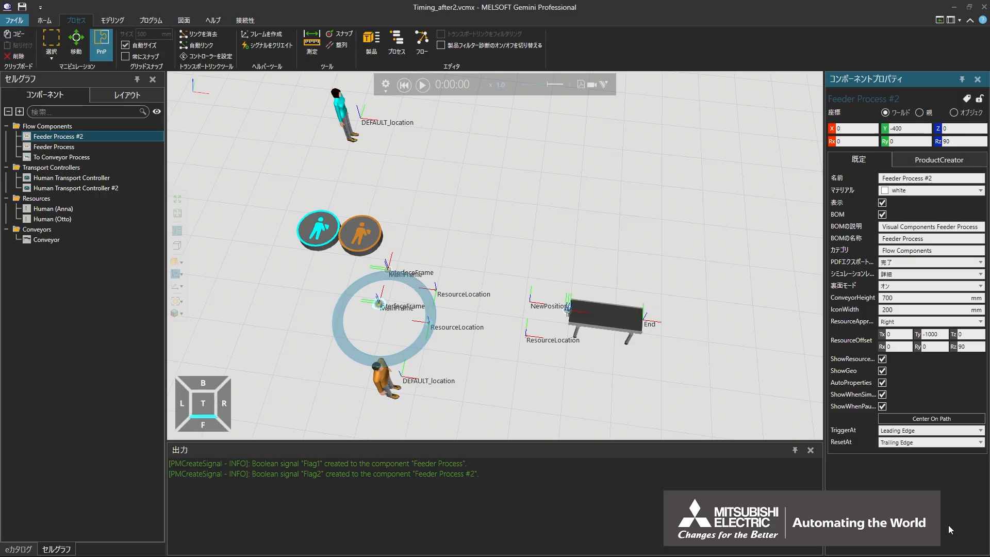
# Open both feeder process routines and rename the product variable to ProductIn1 in Feeder#2's TransportIn and TransportOut statements.
pyautogui.click(397, 48)
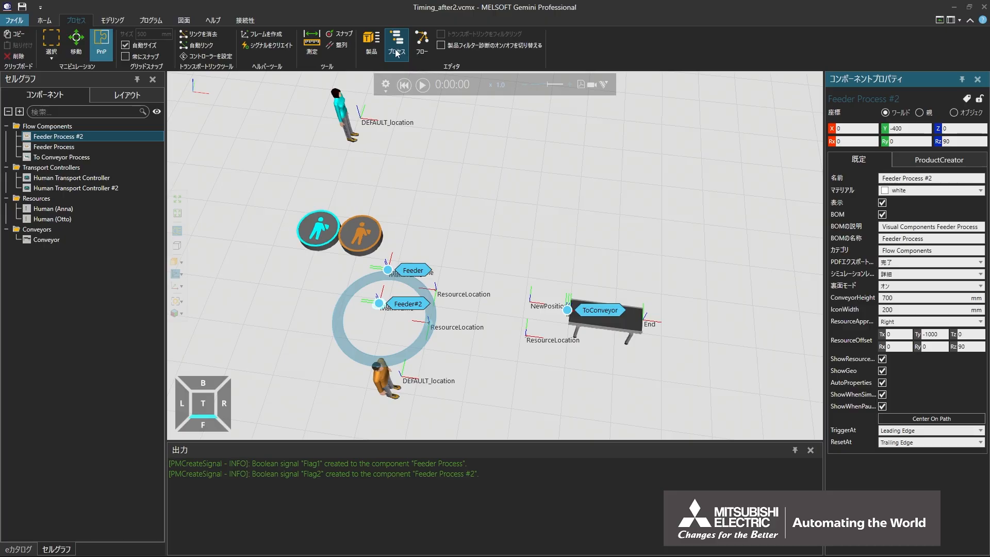
pyautogui.doubleClick(412, 270)
pyautogui.doubleClick(404, 304)
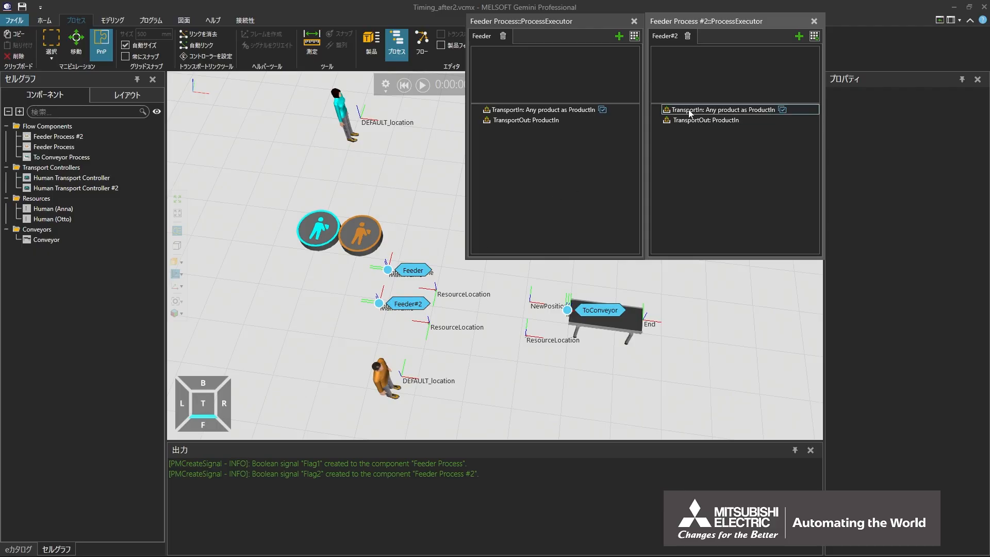
pyautogui.click(722, 109)
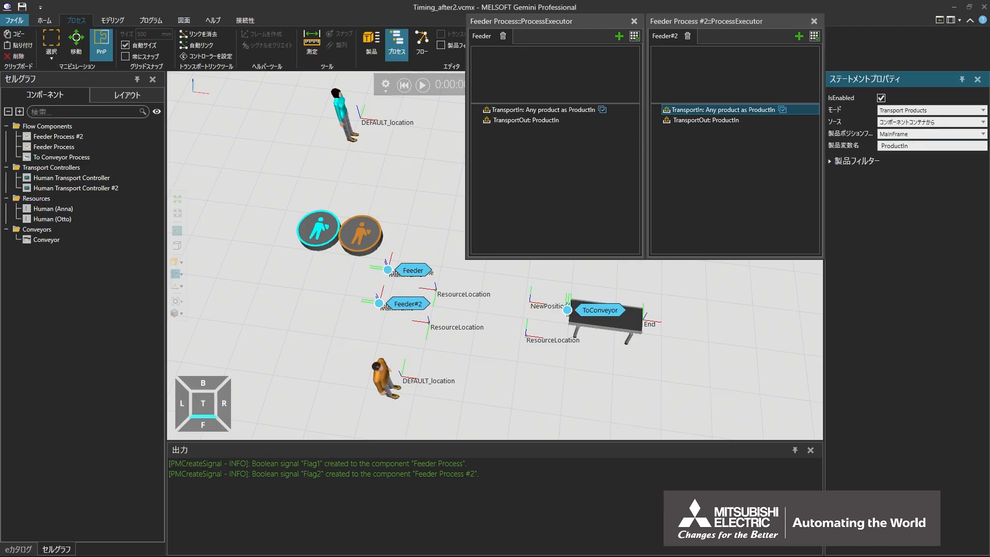
pyautogui.write('1')
pyautogui.click(711, 121)
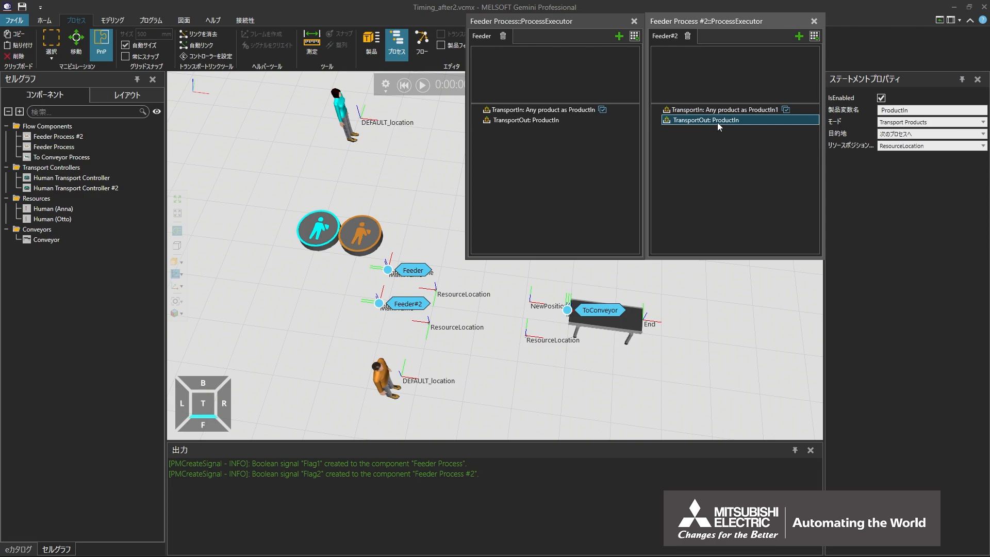
pyautogui.write('1')
pyautogui.press('Return')
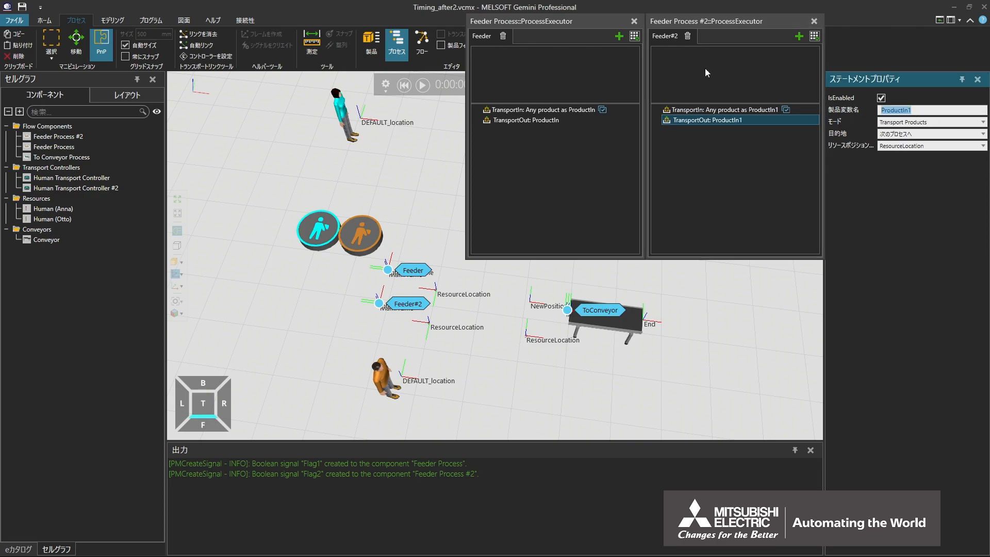
# Add a SendSignal statement to the Feeder routine and place it between TransportIn and TransportOut.
pyautogui.click(634, 37)
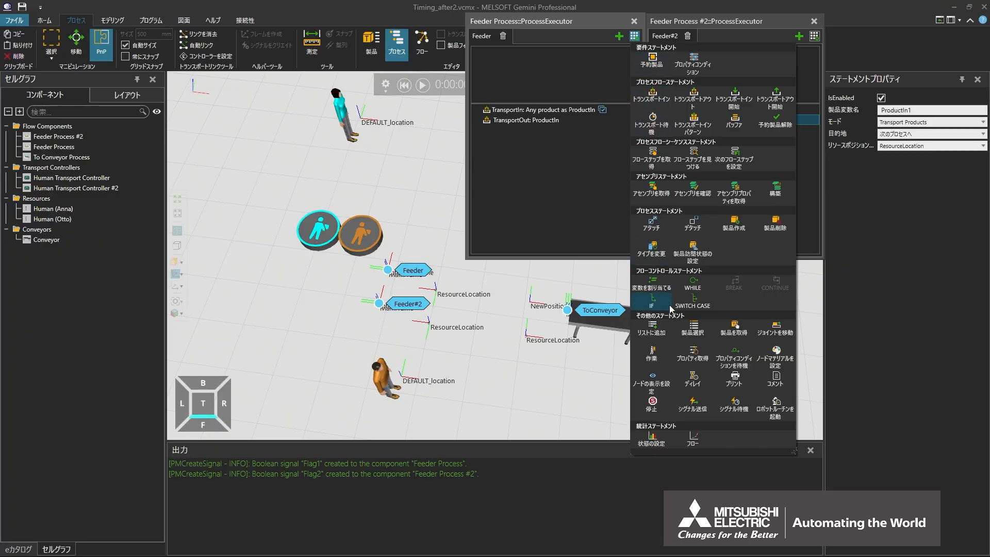
pyautogui.click(693, 410)
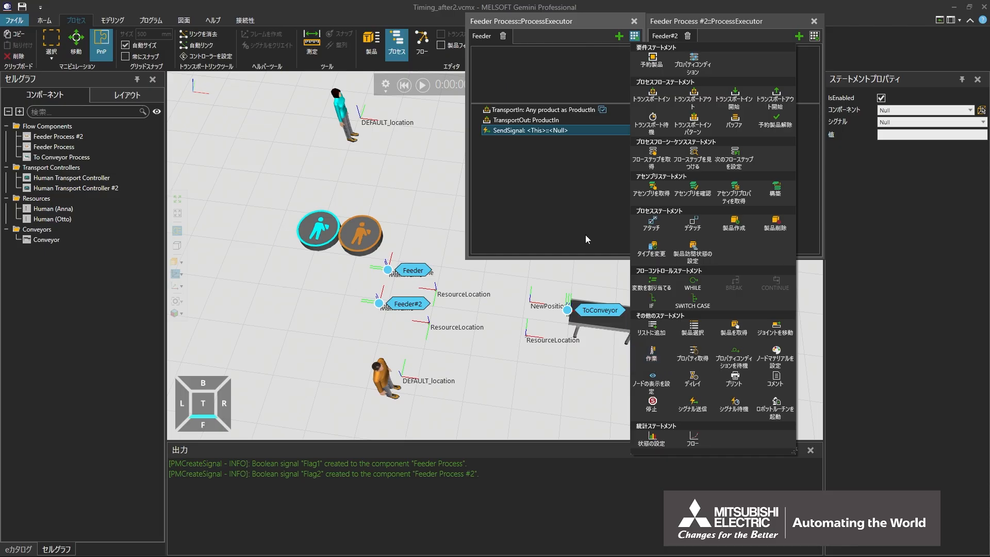
pyautogui.click(522, 132)
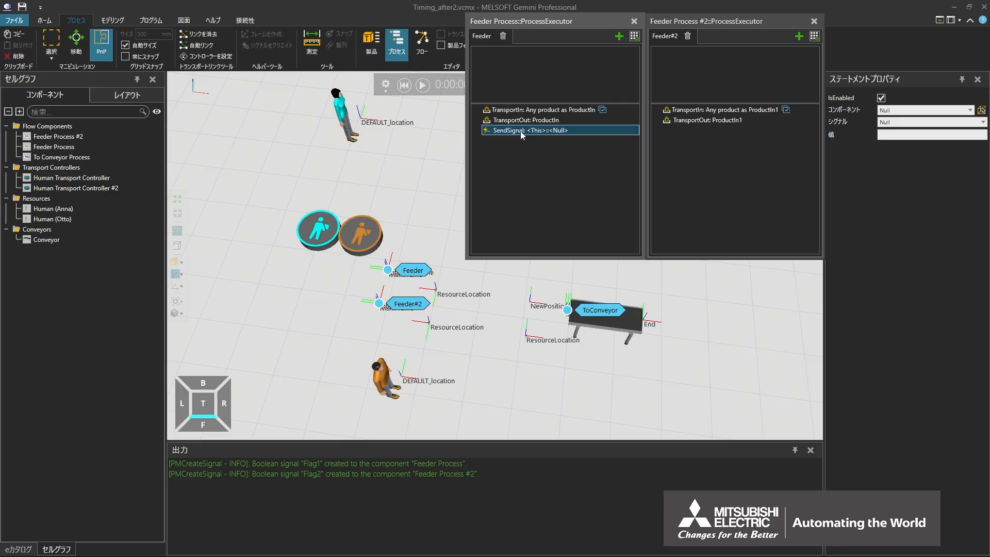
pyautogui.moveTo(520, 131); pyautogui.dragTo(522, 119)
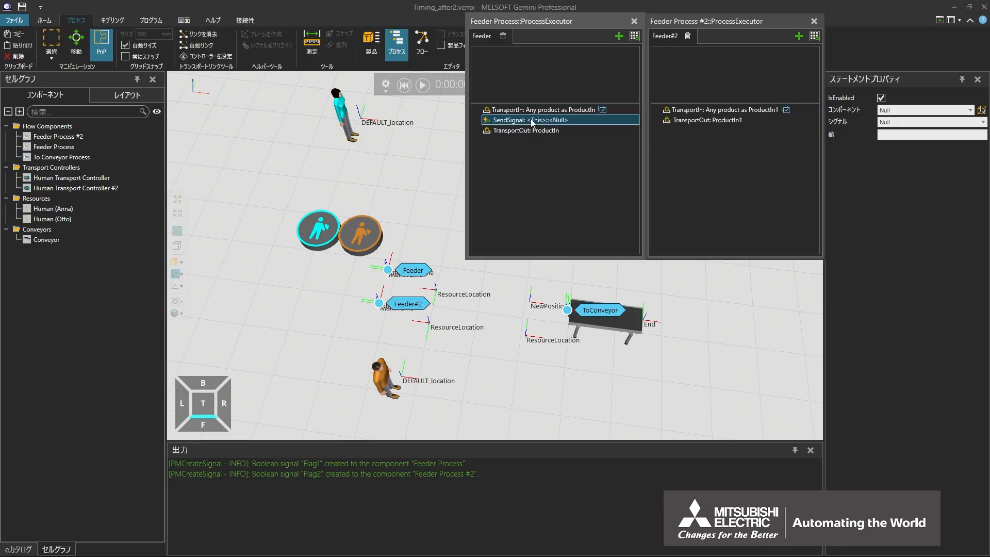
# Configure the Feeder routine's SendSignal statement to send True to signal Flag2 of Feeder Process #2.
pyautogui.click(848, 114)
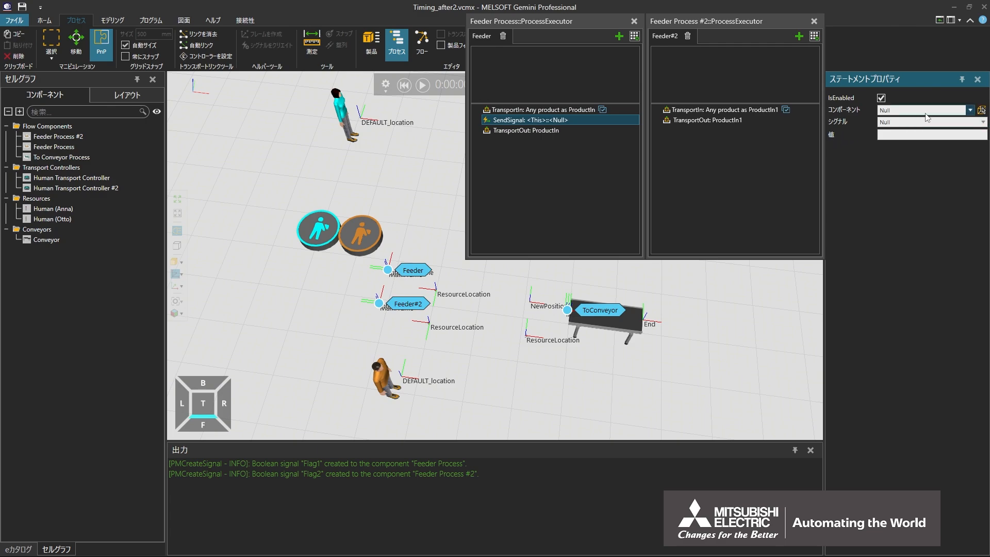
pyautogui.click(968, 110)
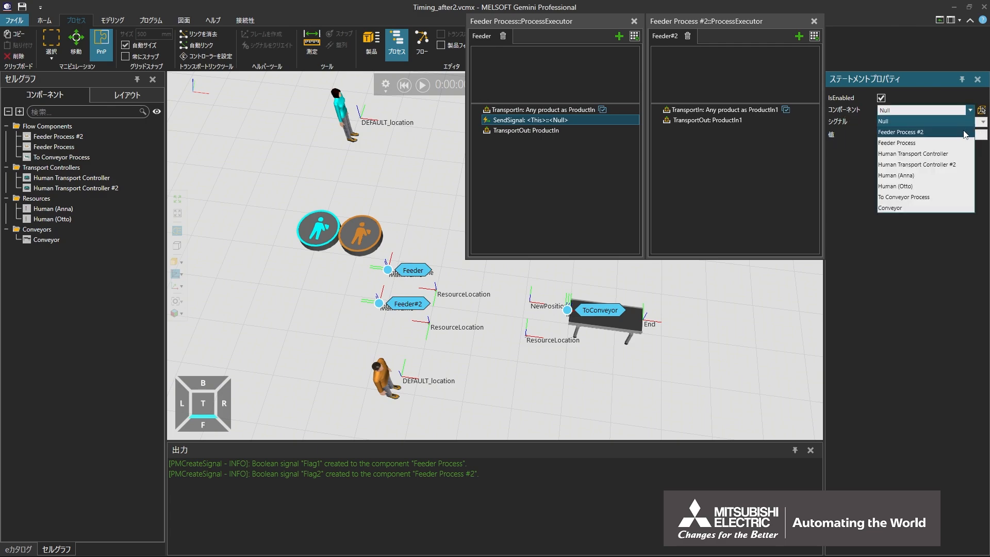
pyautogui.click(964, 126)
pyautogui.click(982, 122)
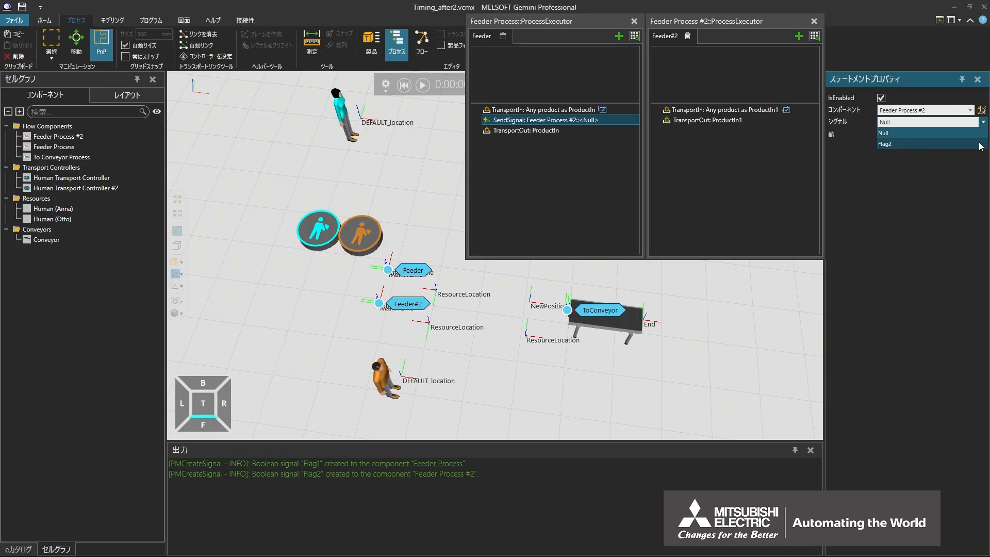
pyautogui.click(979, 145)
pyautogui.click(963, 135)
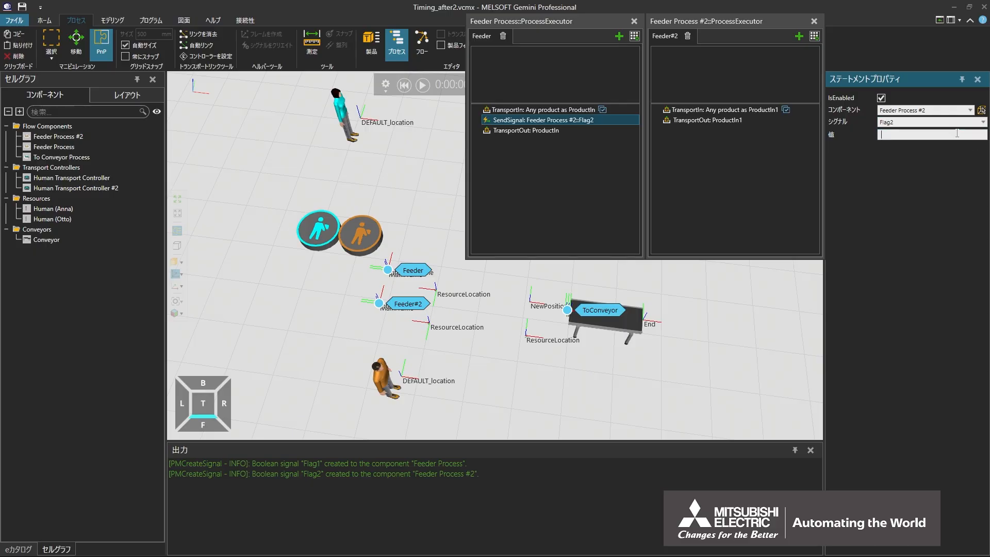
pyautogui.write('True')
pyautogui.click(484, 39)
# Add a WaitSignal statement to the Feeder routine and place it directly before TransportOut.
pyautogui.click(635, 36)
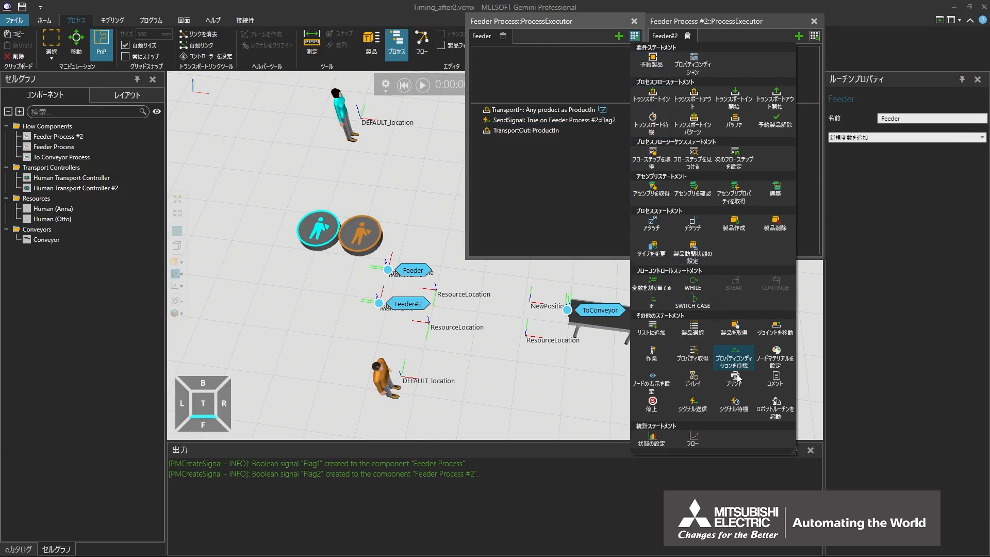
pyautogui.click(734, 405)
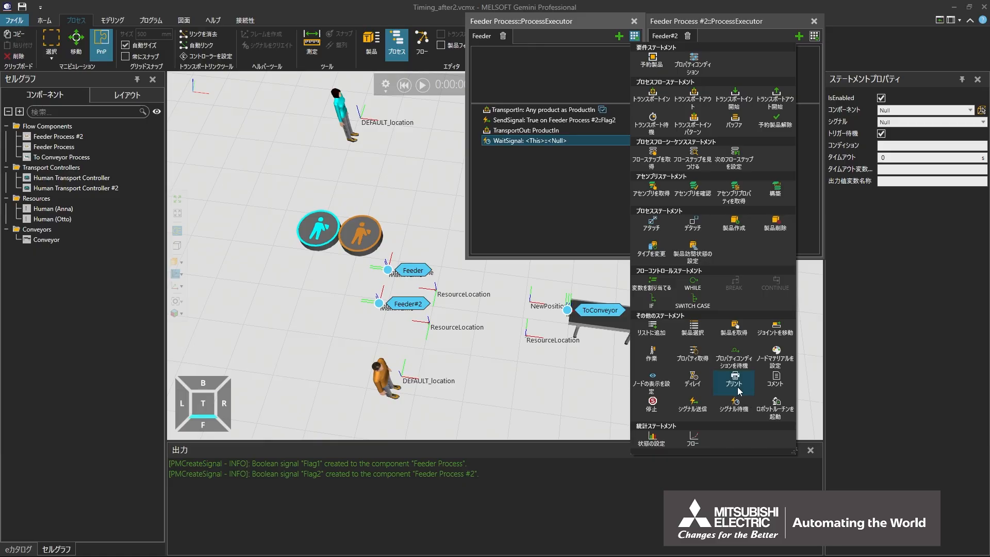
pyautogui.click(500, 142)
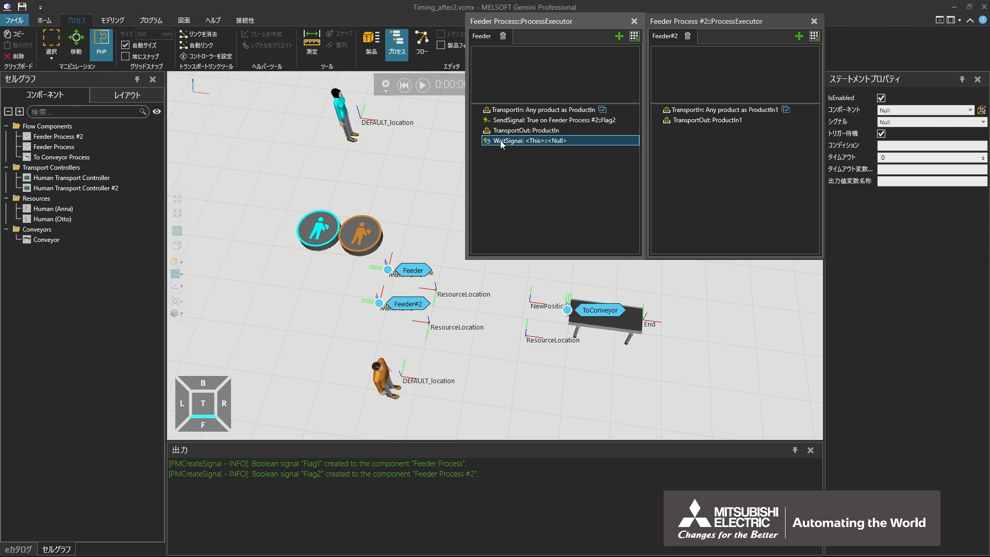
pyautogui.moveTo(500, 144); pyautogui.dragTo(502, 132)
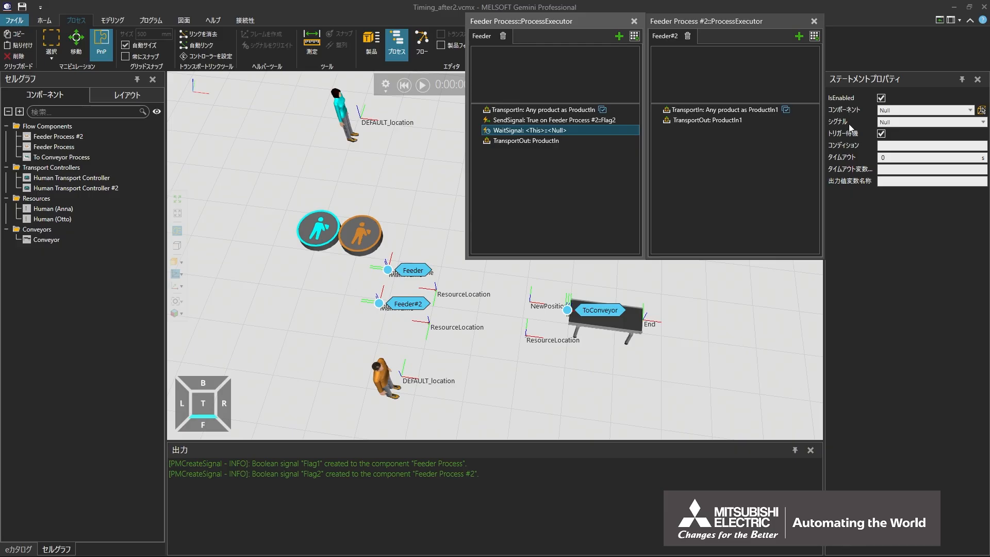
# Configure the WaitSignal statement for signal Flag1 of Feeder Process with the condition True.
pyautogui.click(970, 111)
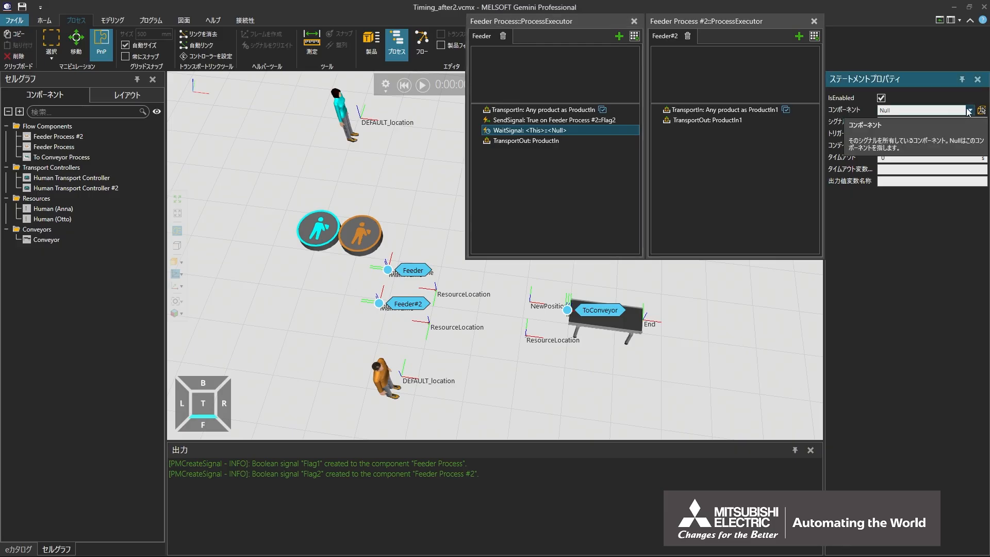
pyautogui.click(965, 143)
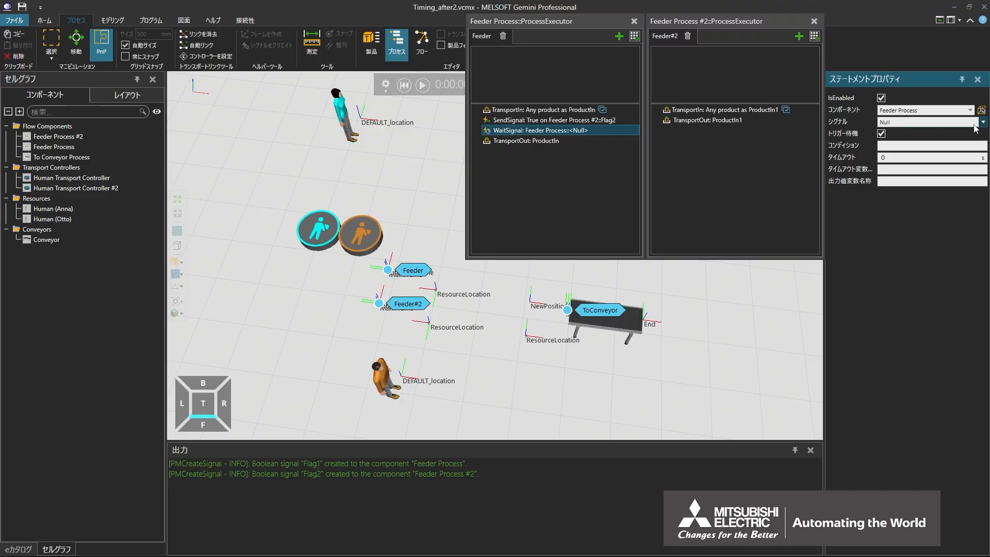
pyautogui.click(983, 122)
pyautogui.click(975, 144)
pyautogui.click(879, 146)
pyautogui.write('True')
pyautogui.press('Return')
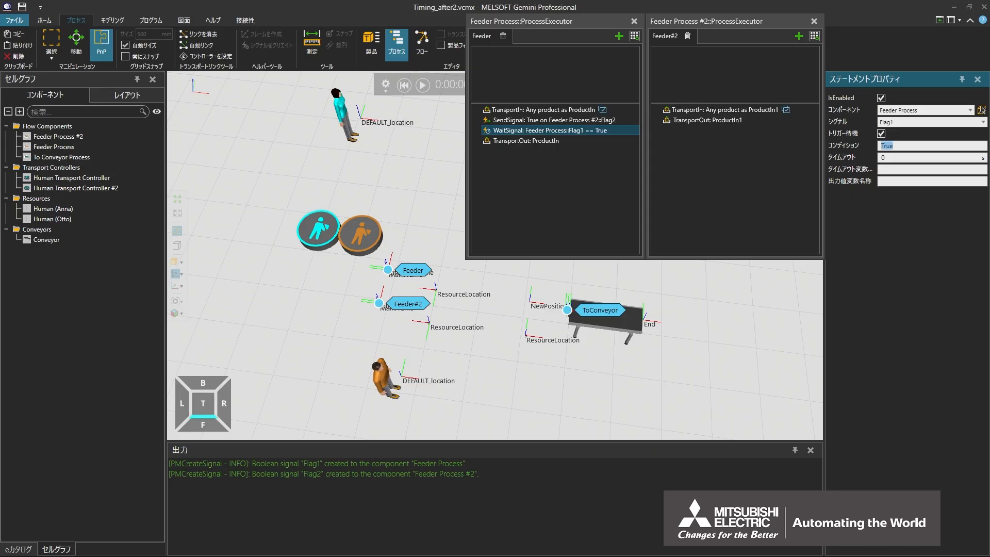
# Turn off trigger waiting for the Feeder routine's WaitSignal, and copy its SendSignal and WaitSignal statements into Feeder#2 directly after TransportIn.
pyautogui.click(882, 134)
pyautogui.keyDown('ctrl'); pyautogui.click(557, 122); pyautogui.keyUp('ctrl')
pyautogui.rightClick(558, 125)
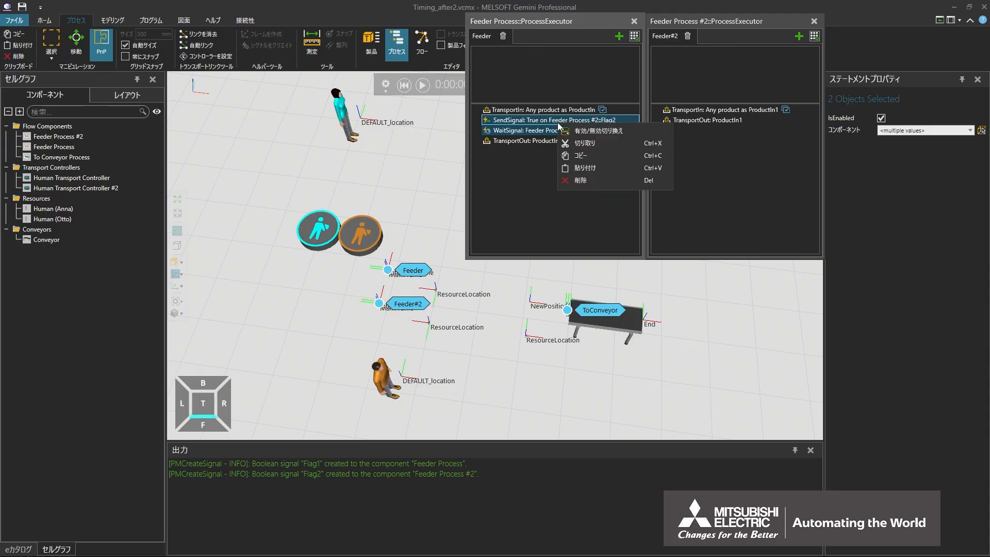
pyautogui.click(575, 154)
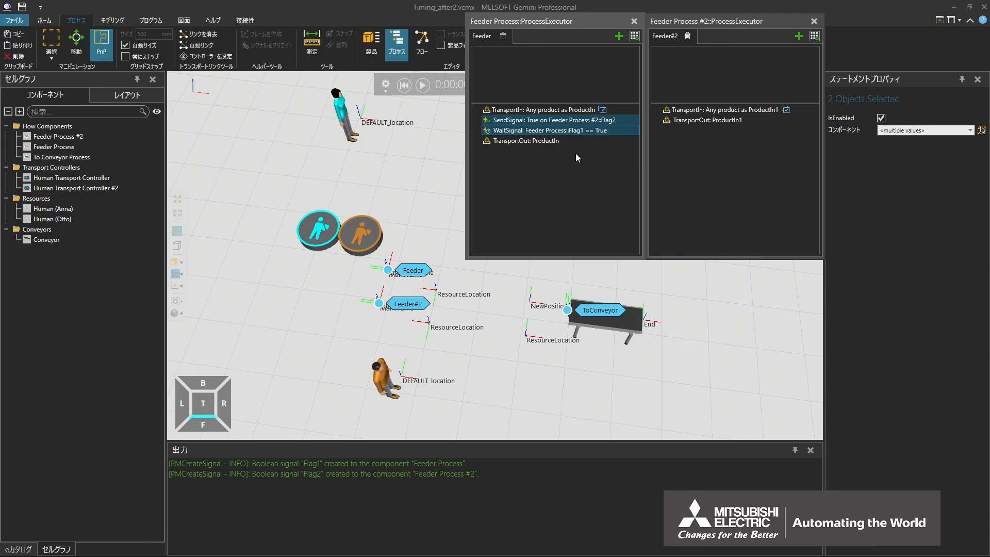
pyautogui.click(700, 111)
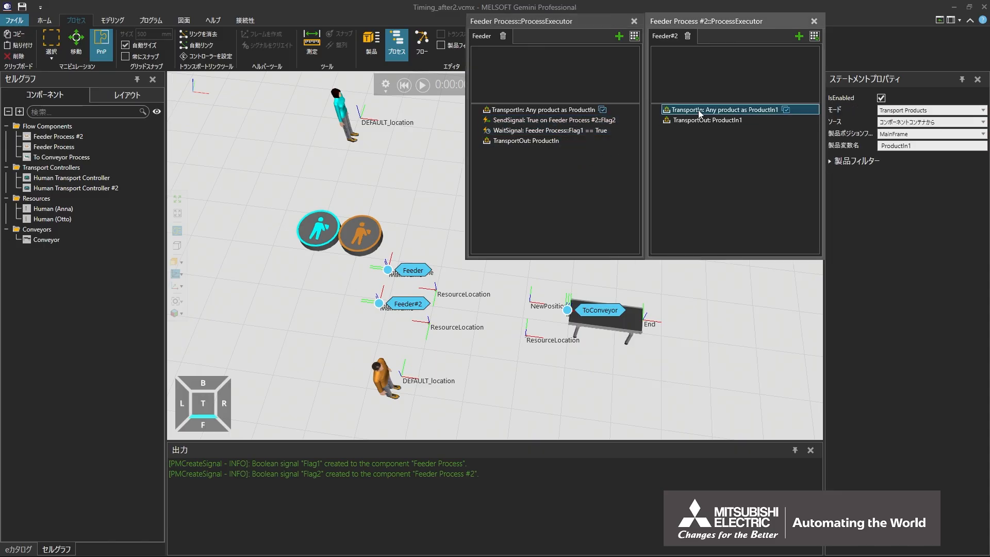
pyautogui.rightClick(700, 112)
pyautogui.click(719, 155)
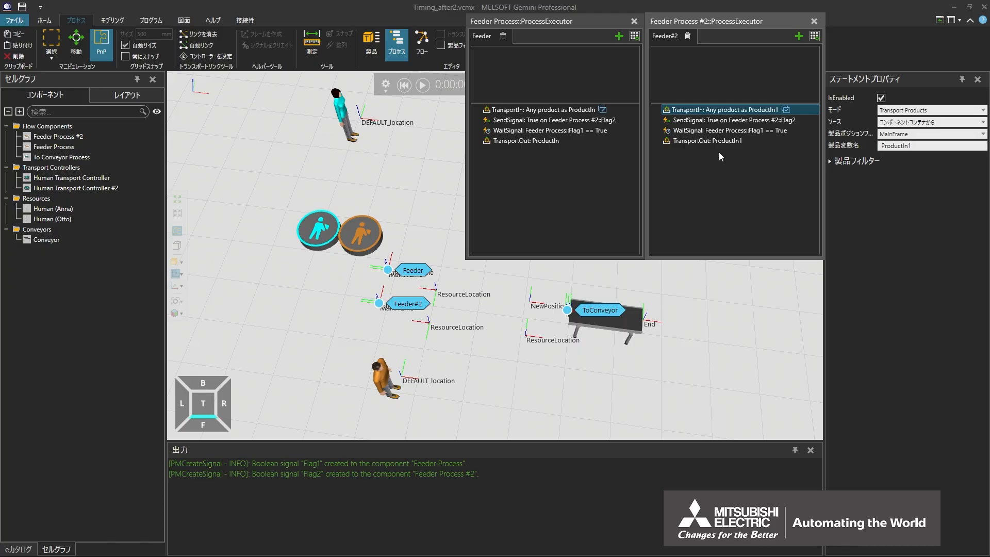
# Move WaitSignal above SendSignal in the Feeder#2 routine and set it to wait for signal Flag2 of Feeder Process #2.
pyautogui.moveTo(718, 132); pyautogui.dragTo(718, 120)
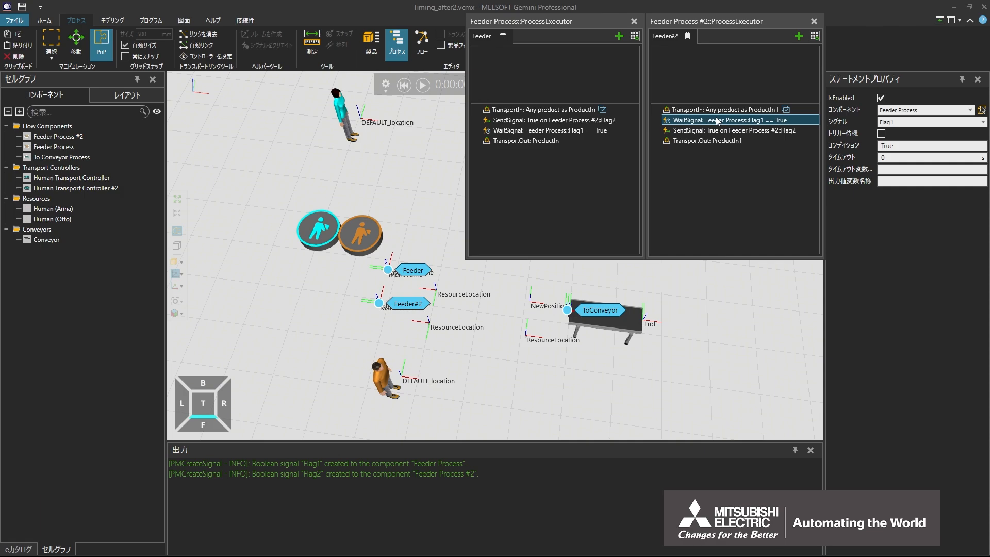
pyautogui.click(970, 111)
pyautogui.click(918, 129)
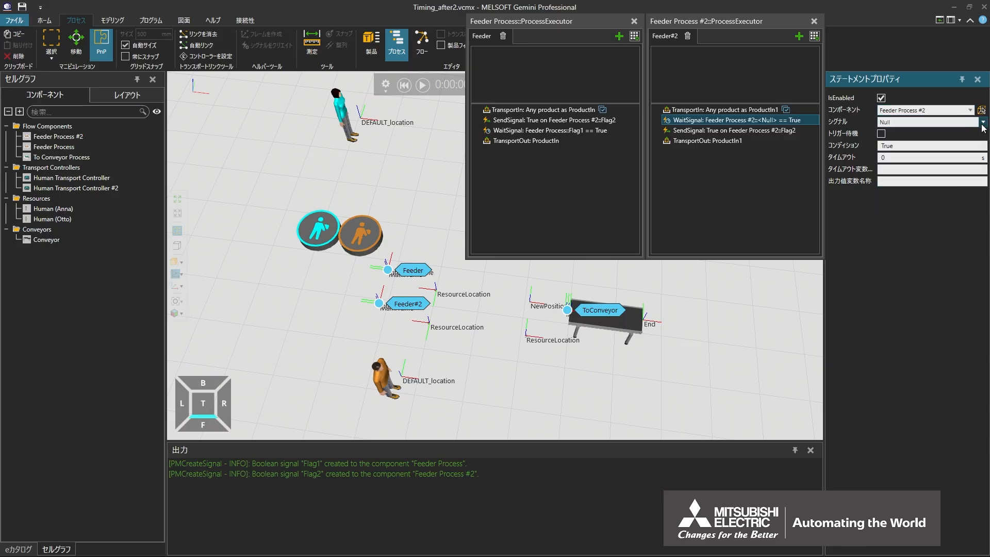
pyautogui.click(982, 123)
pyautogui.click(928, 140)
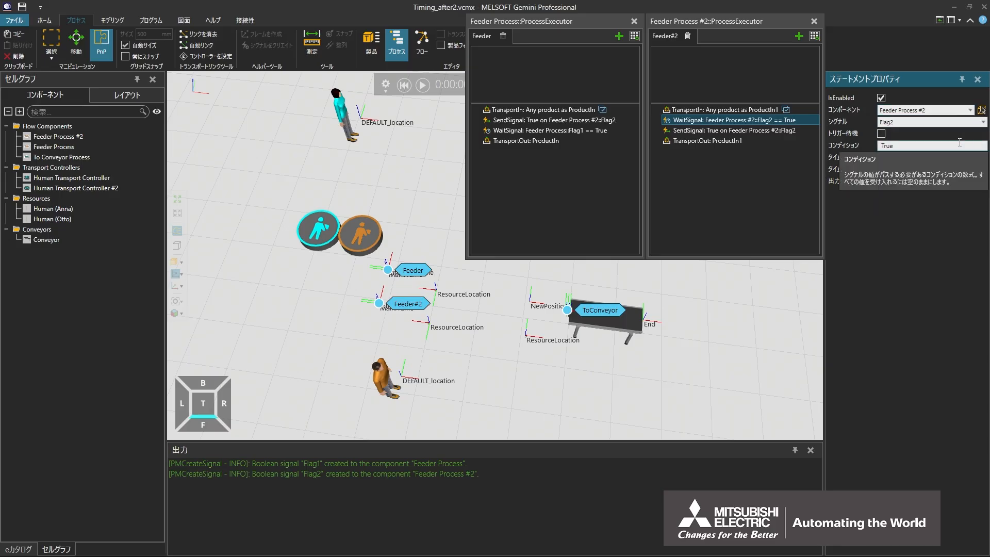
# Set the Feeder#2 routine's SendSignal statement to target signal Flag1 of Feeder Process.
pyautogui.click(780, 130)
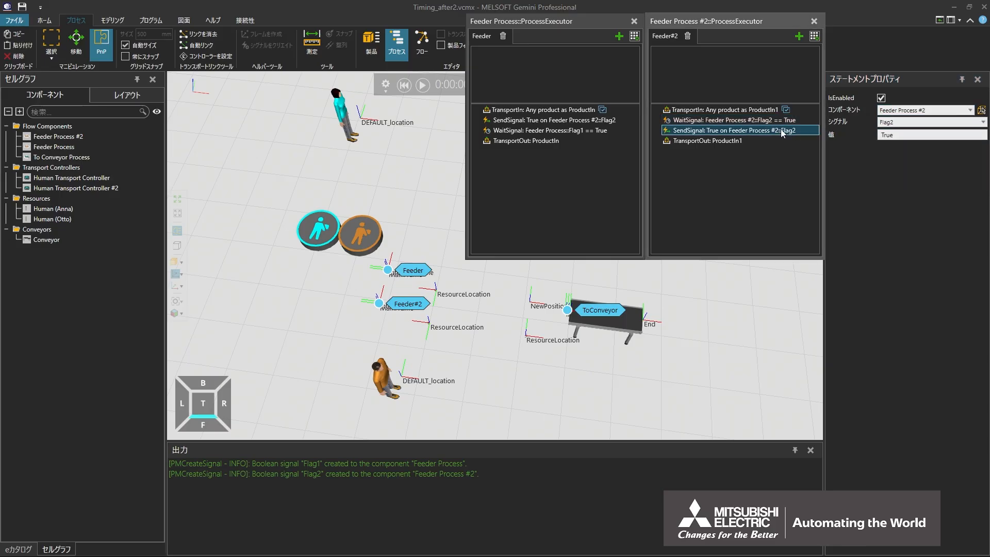
pyautogui.click(969, 110)
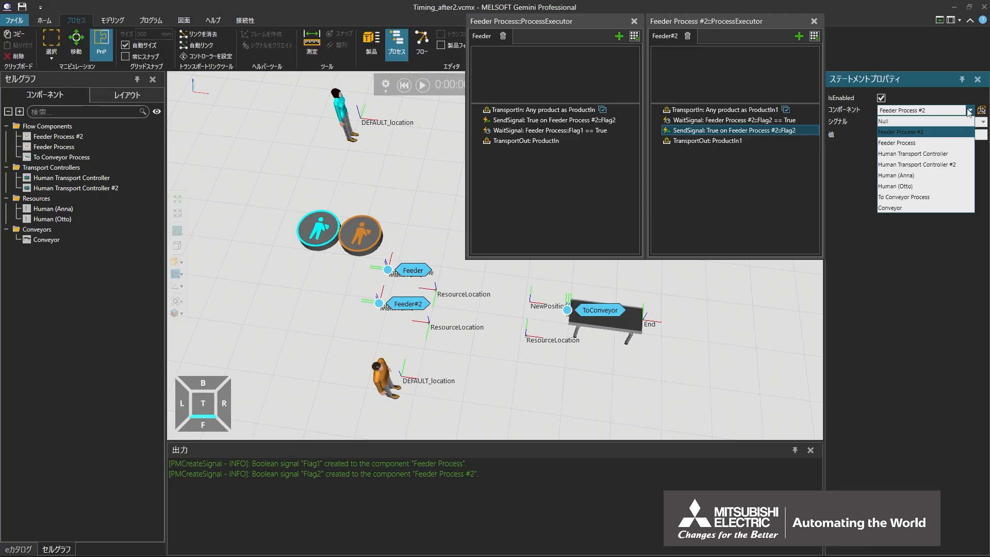
pyautogui.click(961, 143)
pyautogui.click(983, 122)
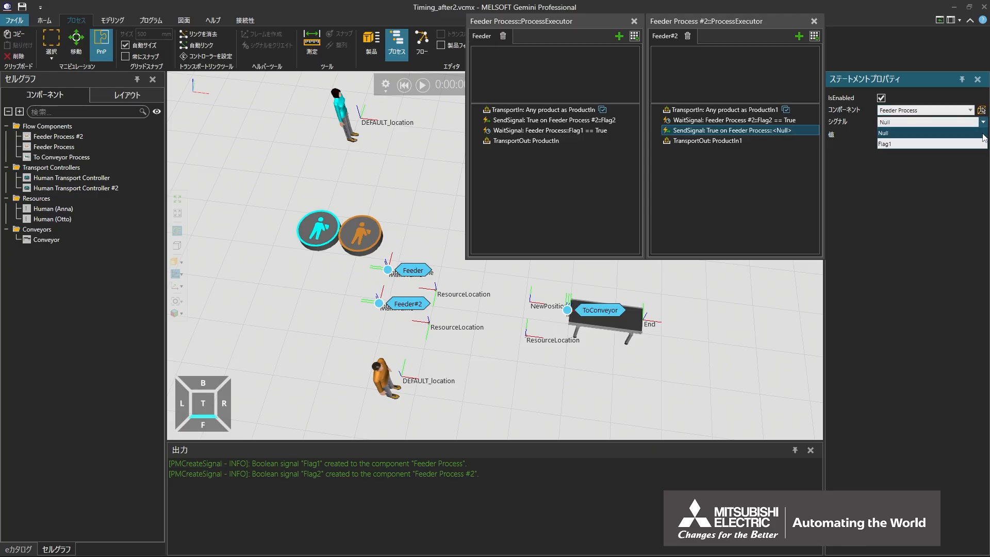
pyautogui.click(981, 143)
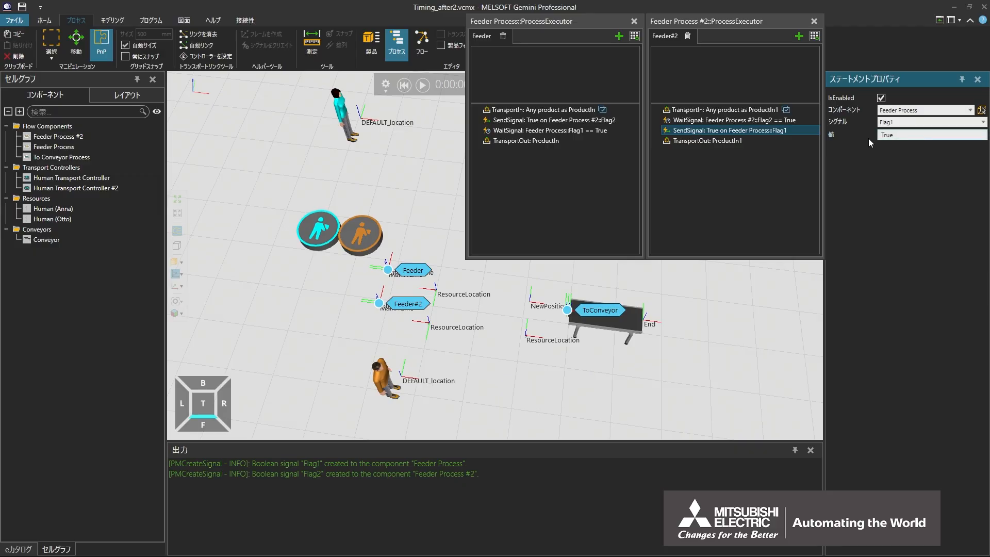
# Copy the Feeder routine's Flag2 SendSignal statement to directly after TransportOut and set the copy's value to False.
pyautogui.click(526, 120)
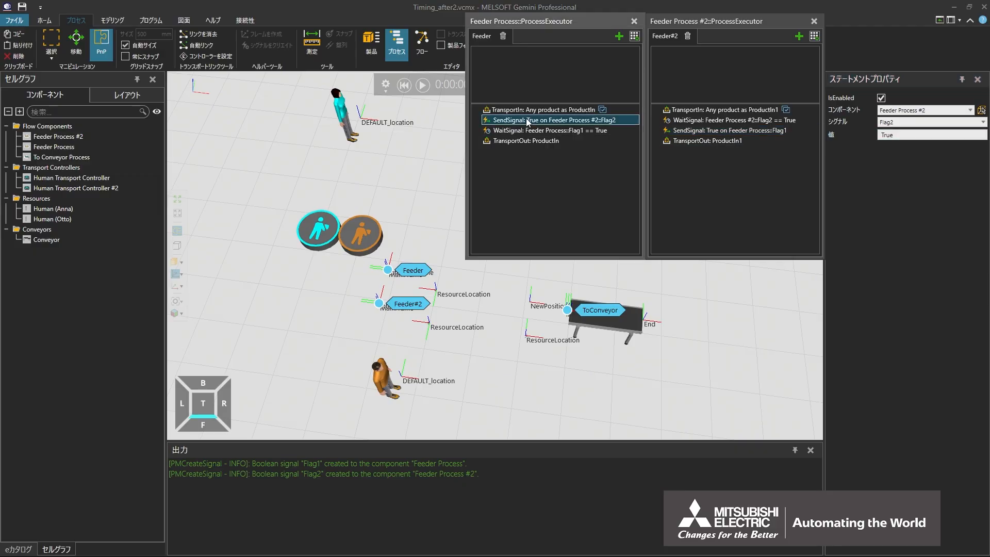
pyautogui.rightClick(526, 119)
pyautogui.click(540, 150)
pyautogui.rightClick(535, 143)
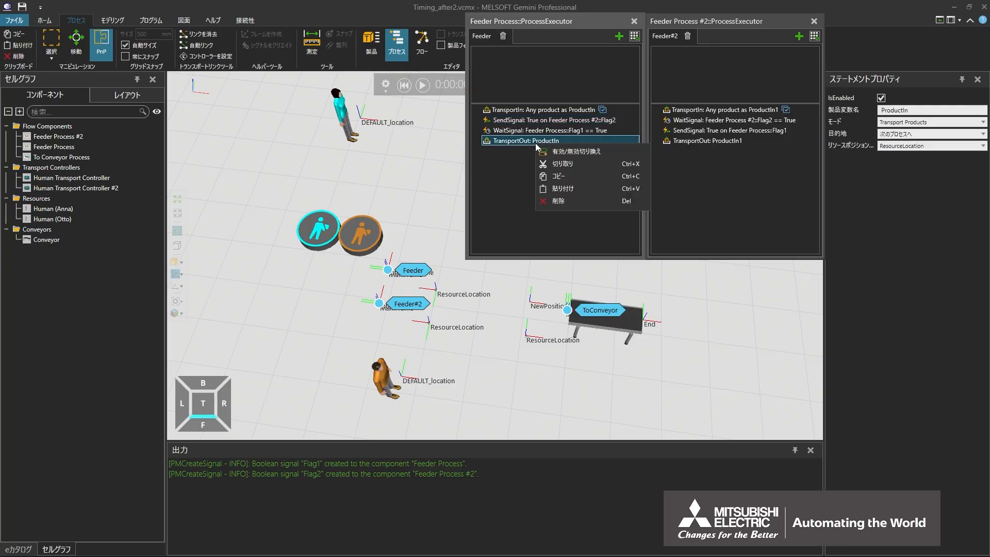
pyautogui.click(549, 188)
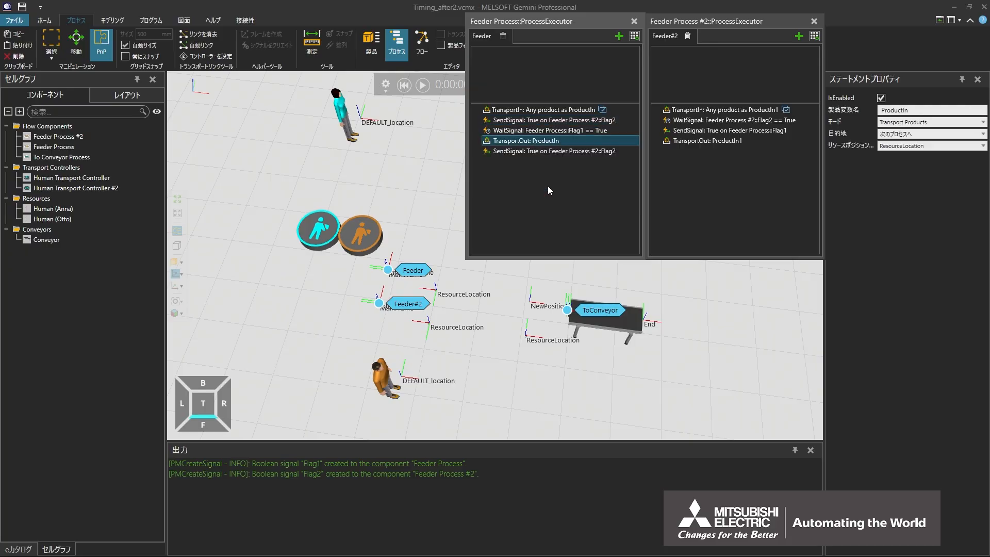
pyautogui.click(533, 150)
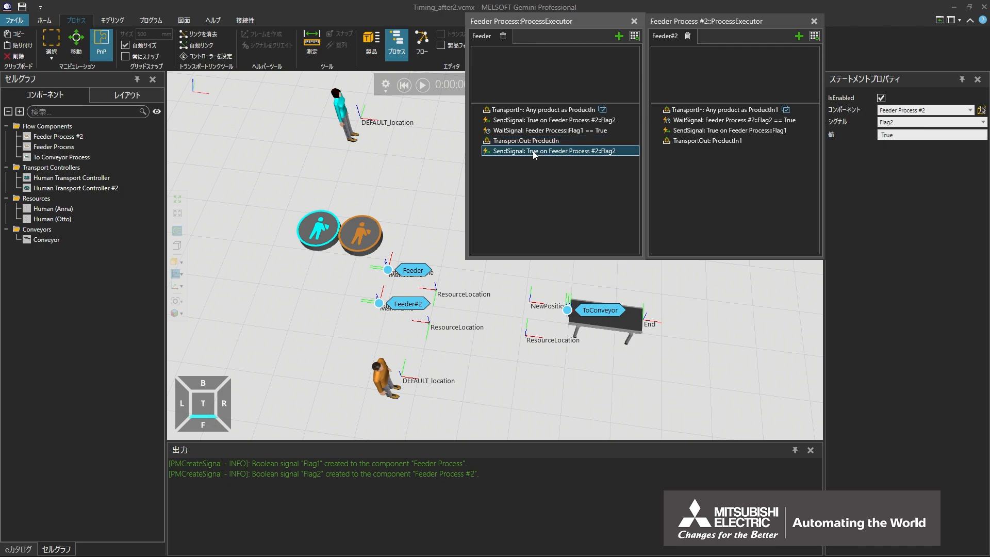
pyautogui.doubleClick(923, 134)
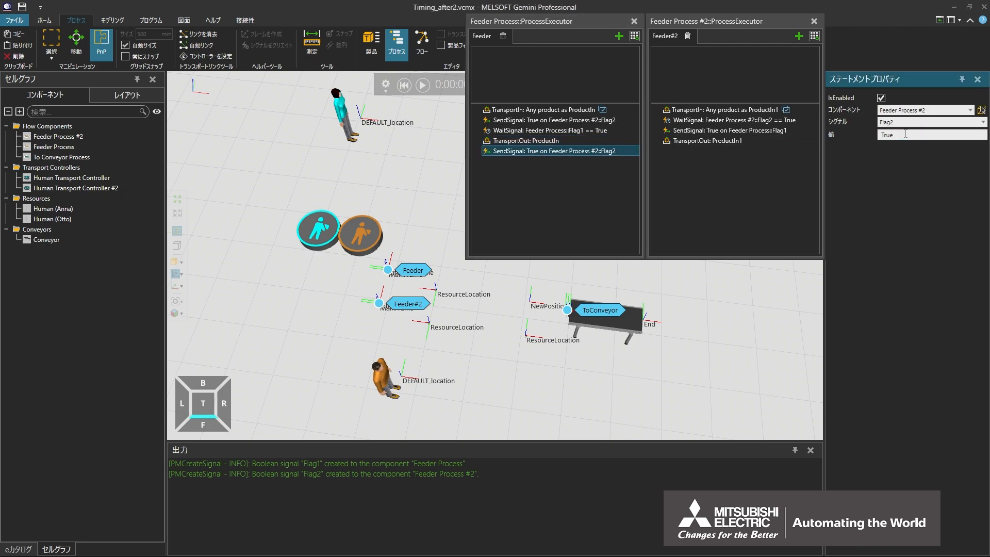
pyautogui.write('False')
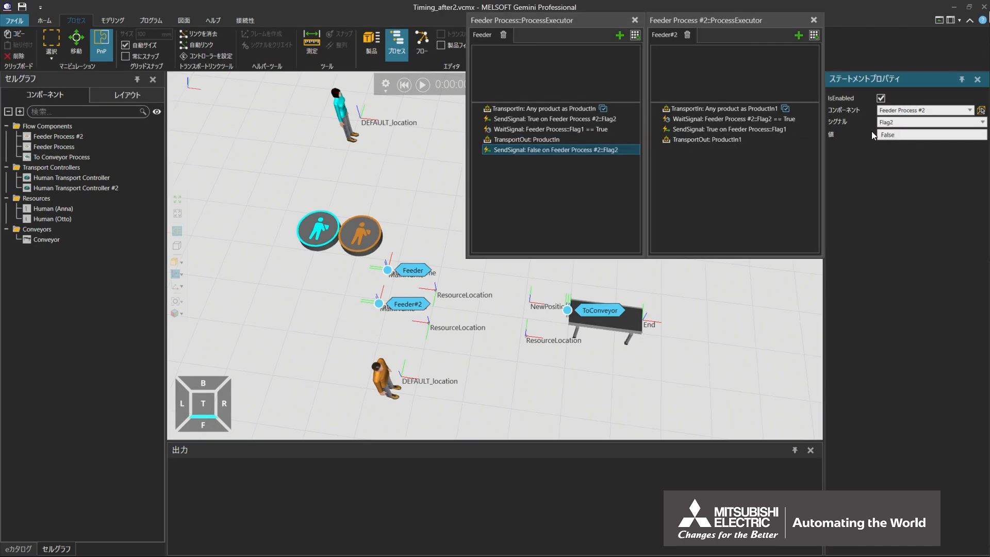
# Copy the Feeder#2 routine's Flag1 SendSignal statement to directly after TransportOut and set the copy's value to False.
pyautogui.click(728, 128)
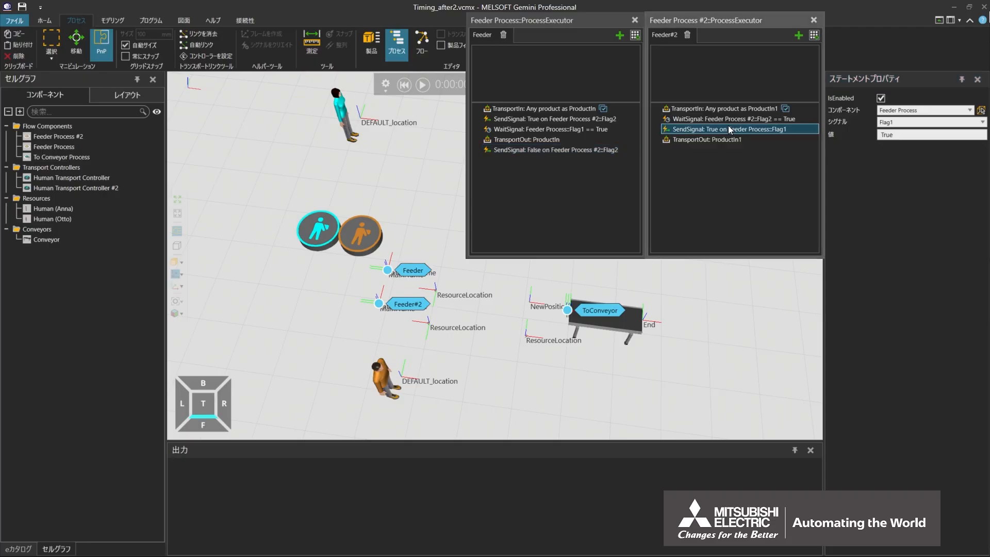
pyautogui.rightClick(728, 126)
pyautogui.click(745, 159)
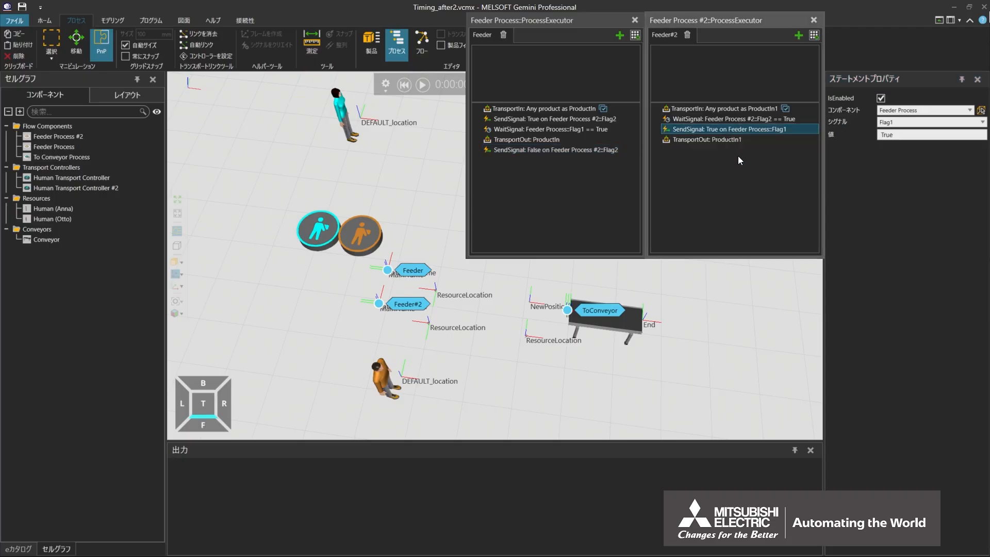
pyautogui.click(716, 138)
pyautogui.rightClick(715, 135)
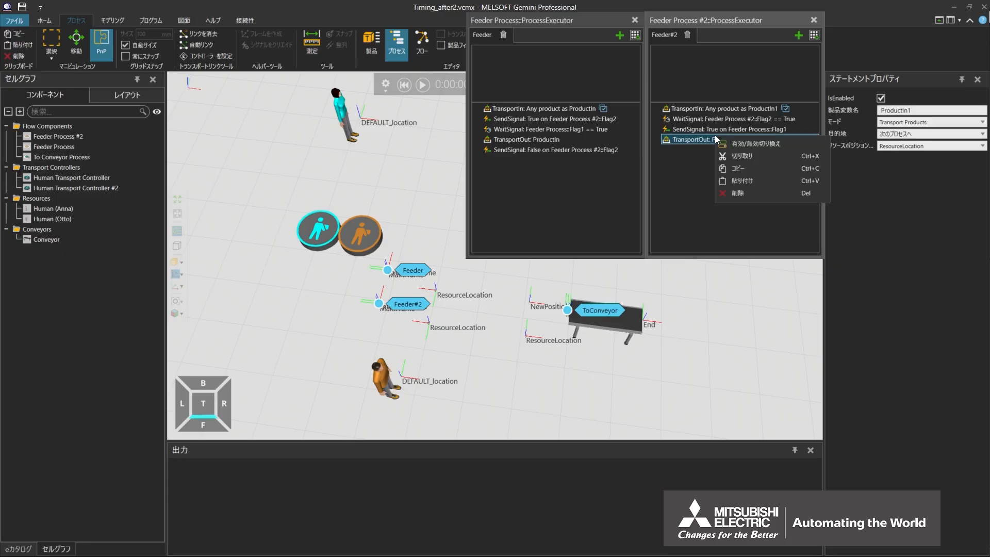
pyautogui.click(724, 181)
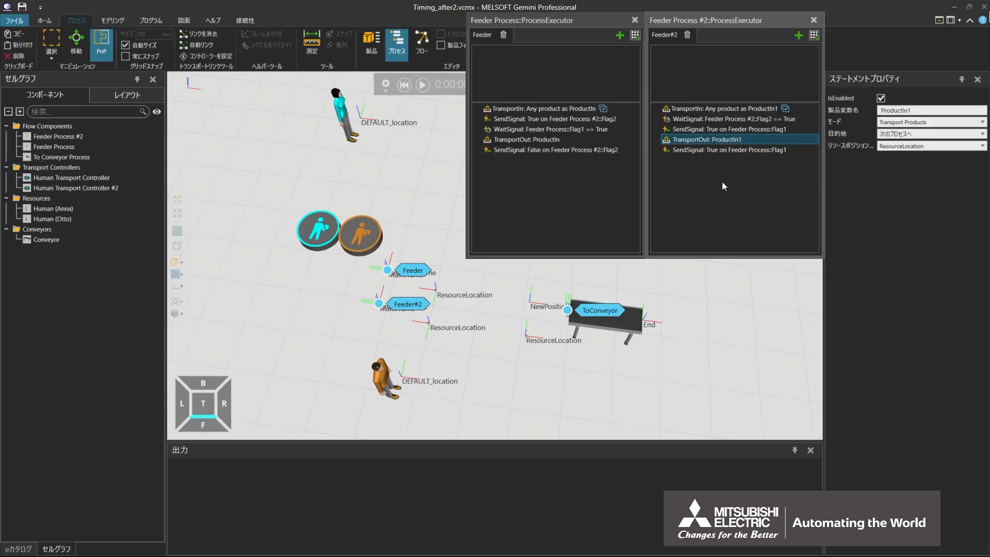
pyautogui.click(715, 149)
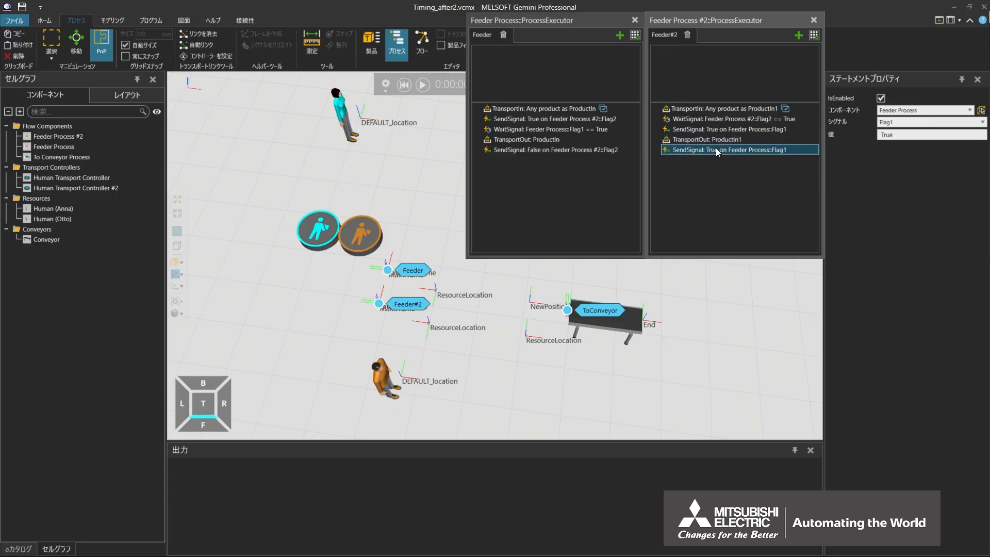
pyautogui.doubleClick(908, 135)
pyautogui.write('False')
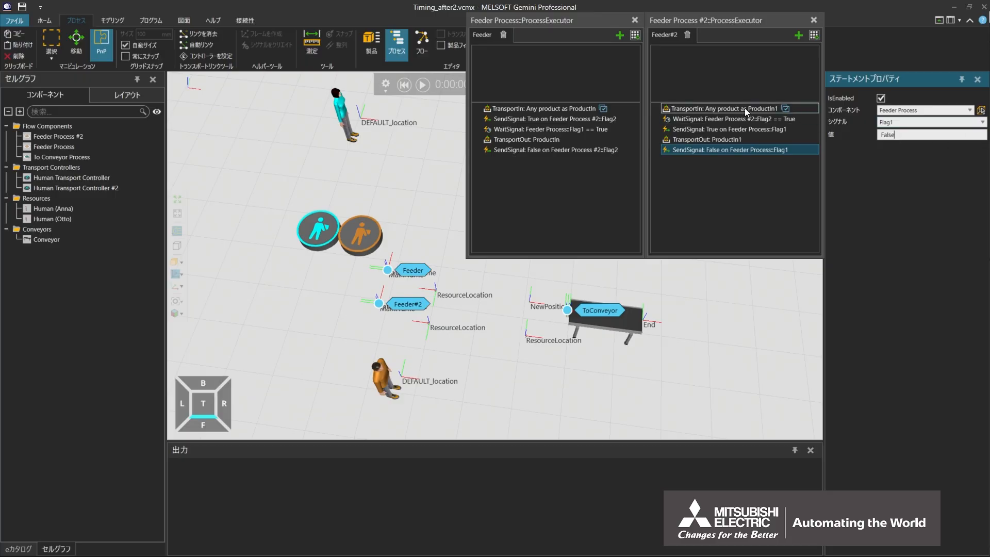
# Add a Work statement to the Feeder routine and place it directly after TransportIn.
pyautogui.click(635, 35)
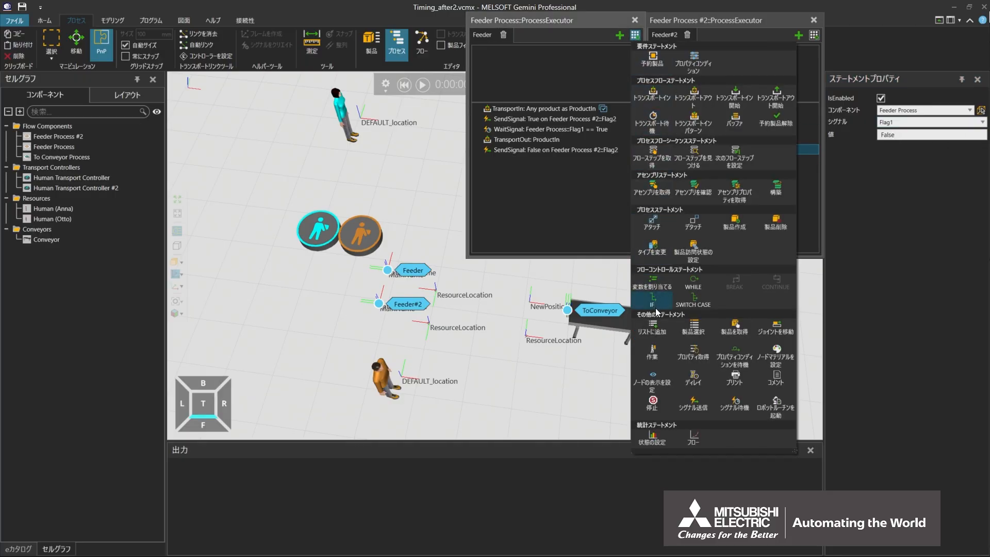
pyautogui.click(653, 353)
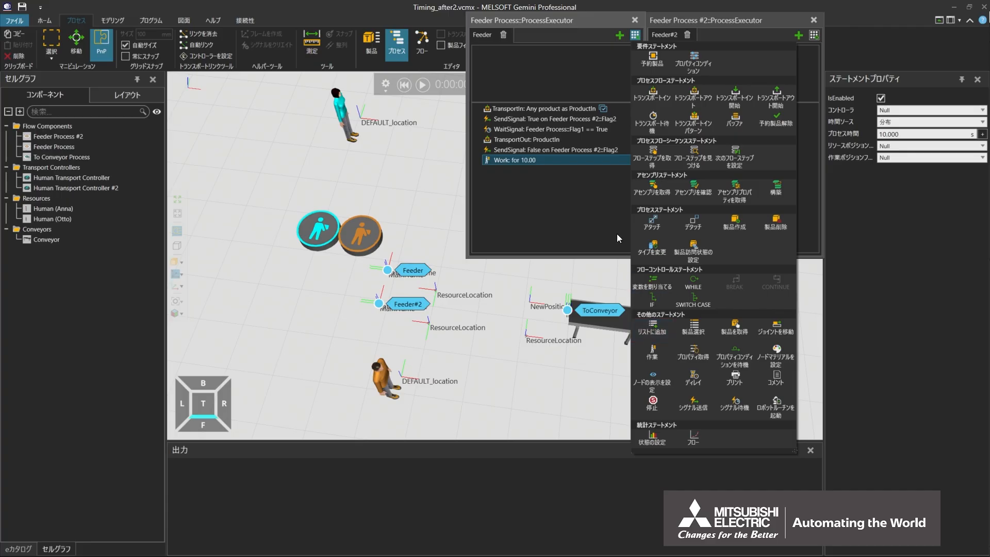
pyautogui.click(586, 160)
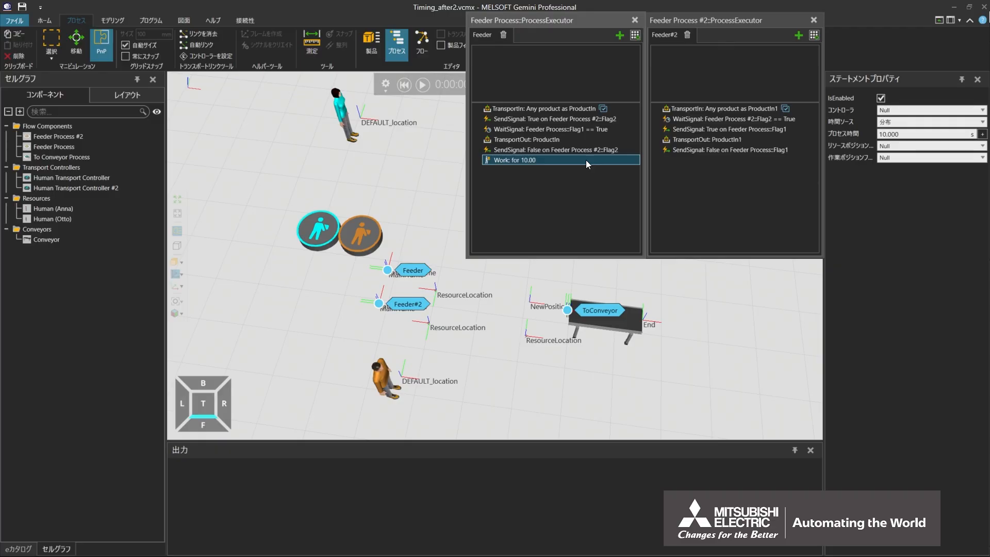
pyautogui.moveTo(585, 160); pyautogui.dragTo(583, 112)
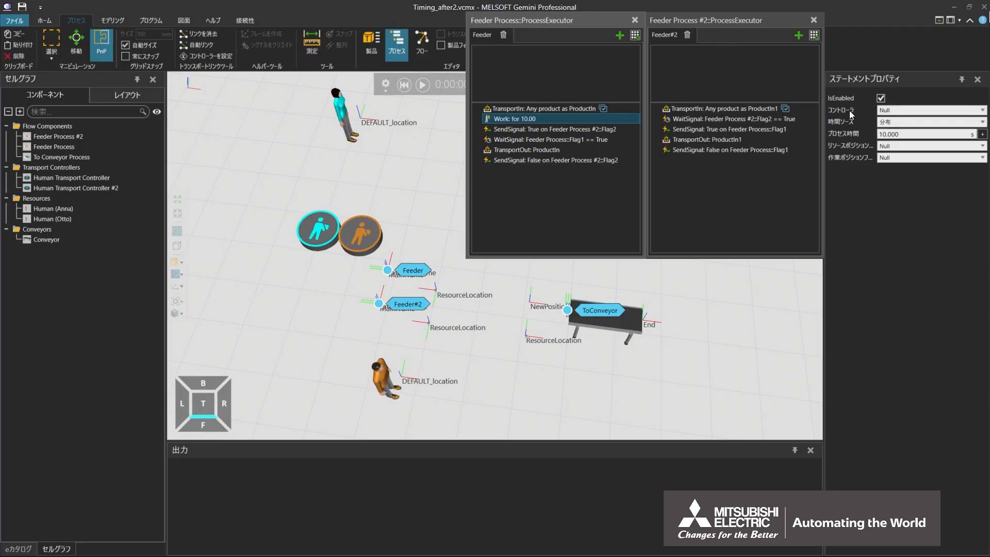
# Set the Feeder routine's Work statement to use controller Human Transport Controller::TC with a process time of 0.1 s.
pyautogui.click(982, 111)
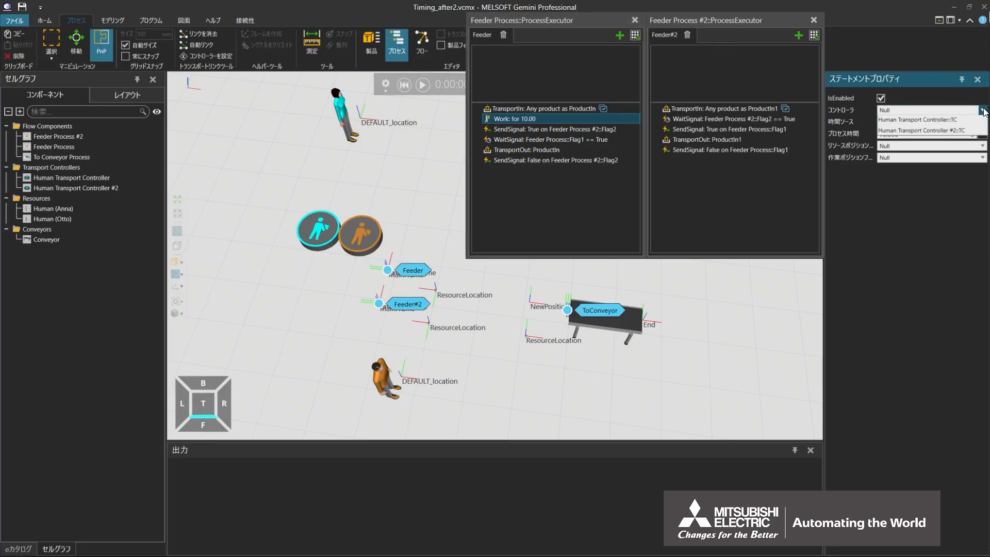
pyautogui.click(983, 133)
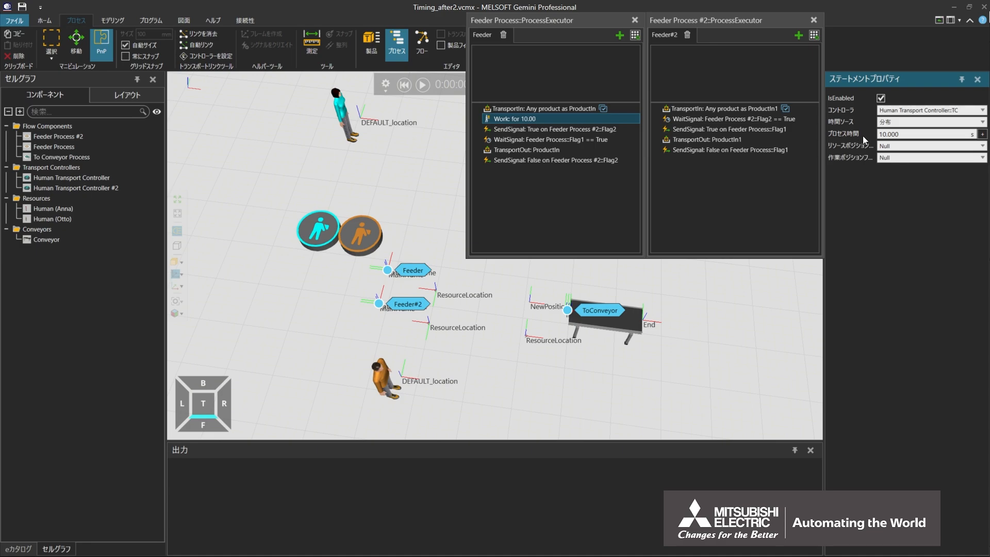
pyautogui.click(916, 137)
pyautogui.press('BackSpace')
pyautogui.press('BackSpace')
pyautogui.press('BackSpace')
pyautogui.press('BackSpace')
pyautogui.press('BackSpace')
pyautogui.press('BackSpace')
pyautogui.write('0.1')
pyautogui.press('Return')
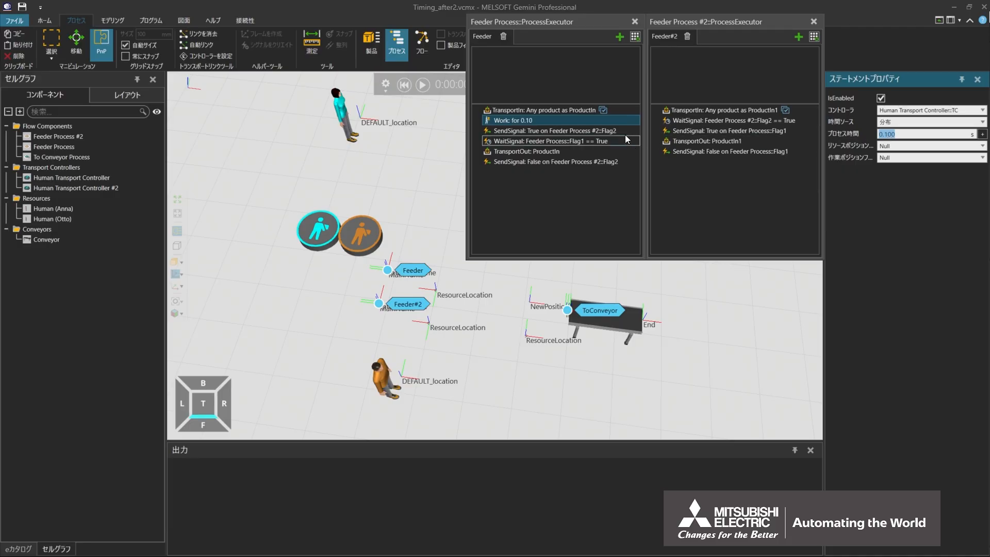
# Copy the Work statement into the Feeder#2 routine directly after TransportIn and set its controller to Human Transport Controller #2::TC.
pyautogui.rightClick(576, 122)
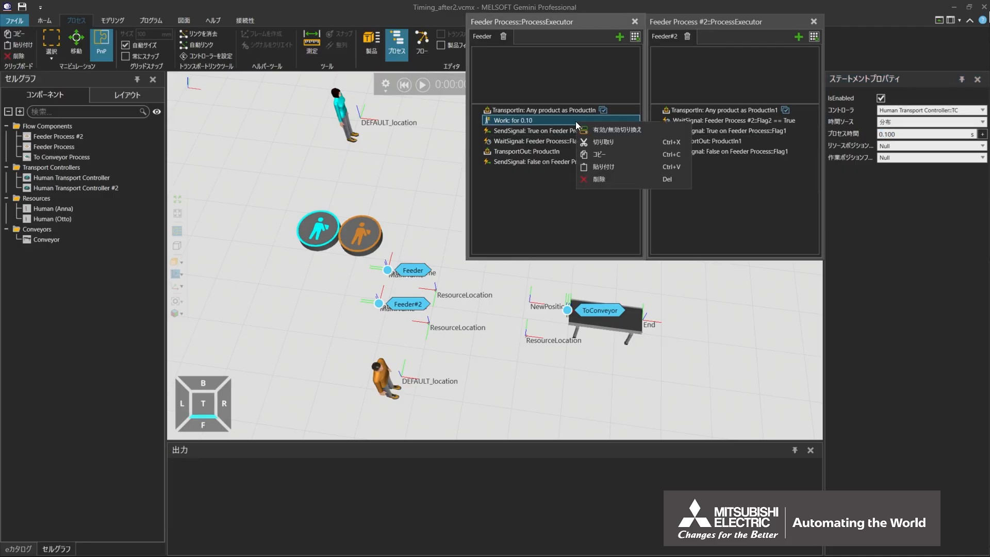
pyautogui.click(593, 149)
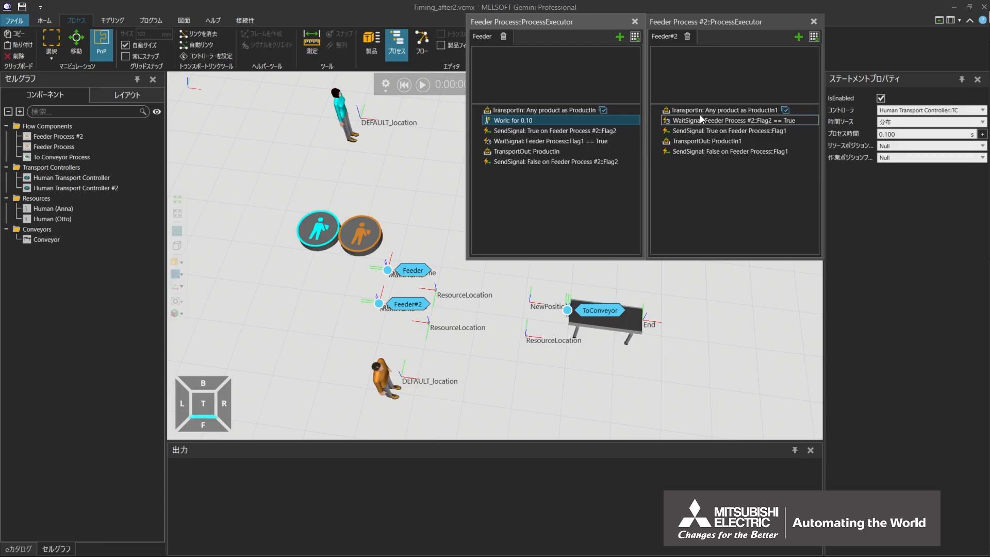
pyautogui.rightClick(713, 110)
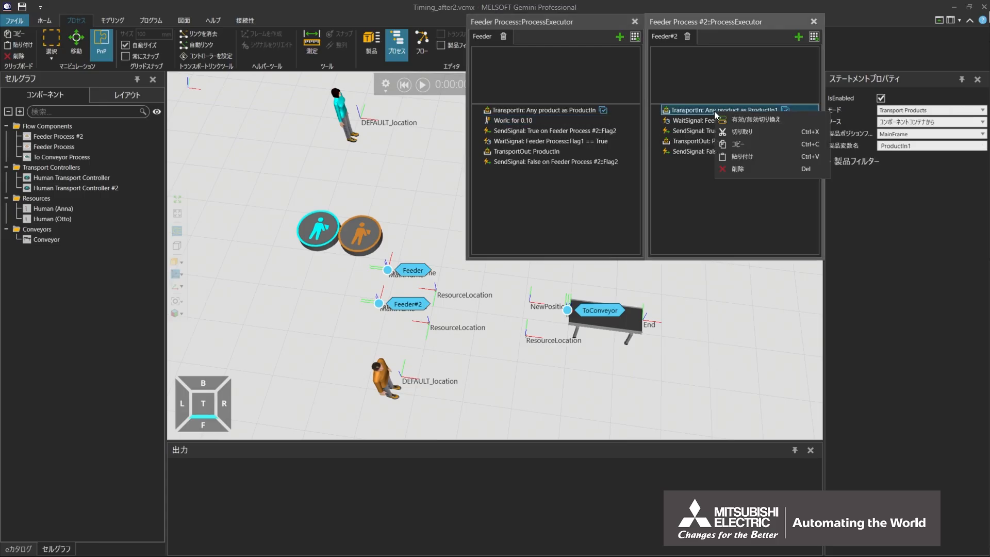
pyautogui.click(725, 156)
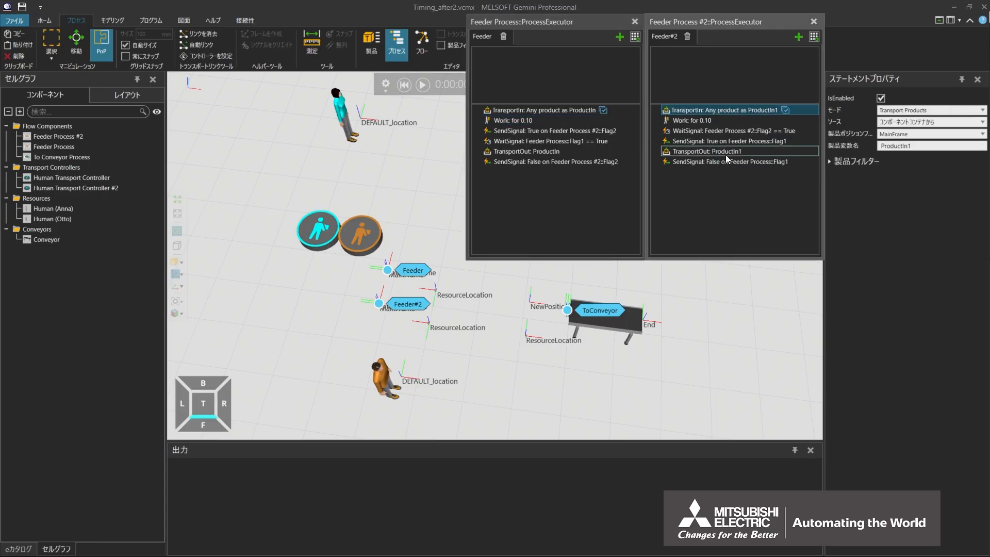
pyautogui.click(723, 122)
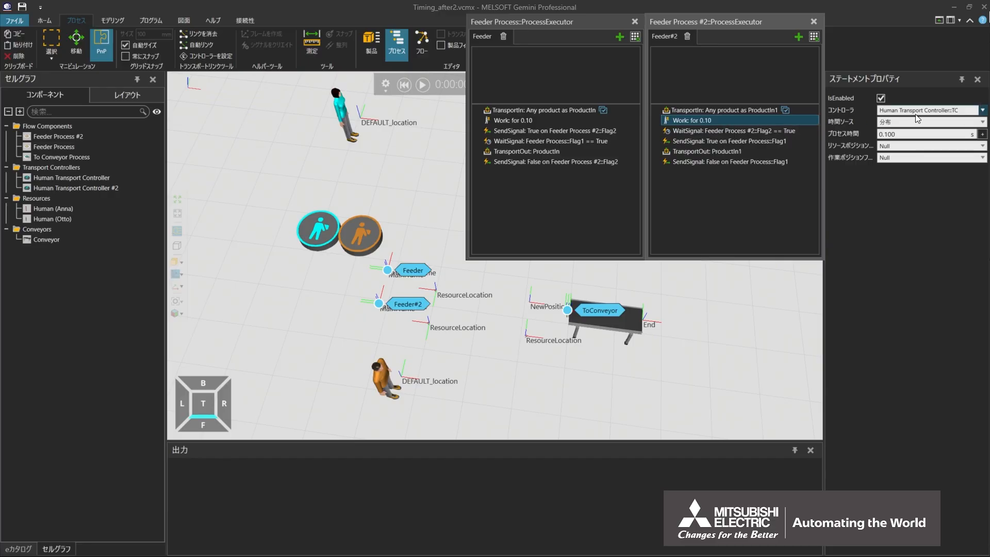
pyautogui.click(982, 110)
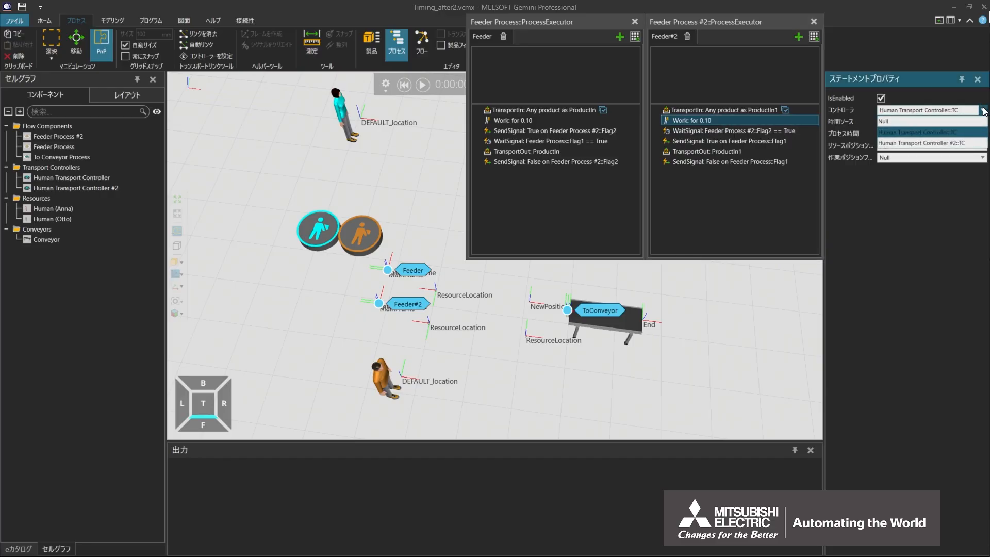
pyautogui.click(928, 144)
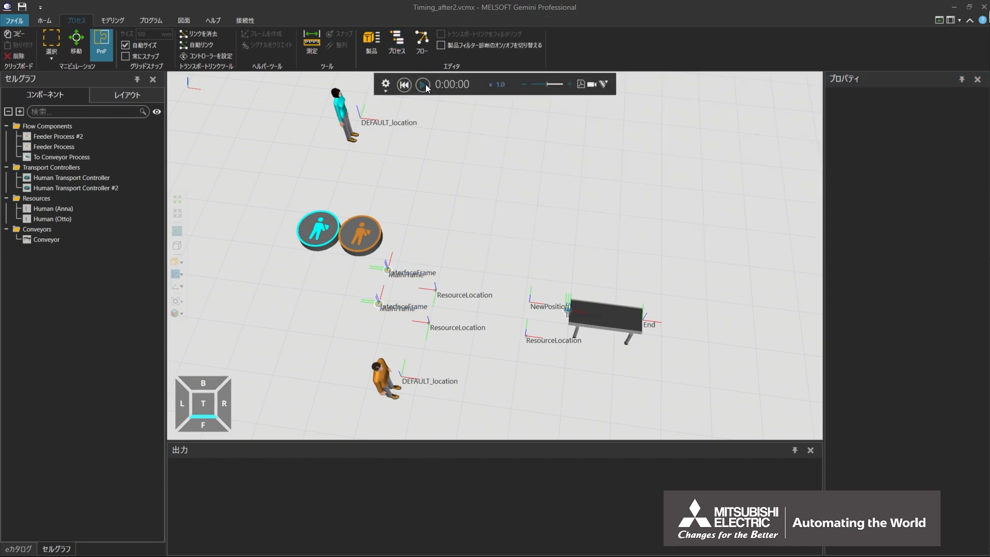
# Run the simulation to check the timing of both workers' transports, and reset it to the start.
pyautogui.click(424, 85)
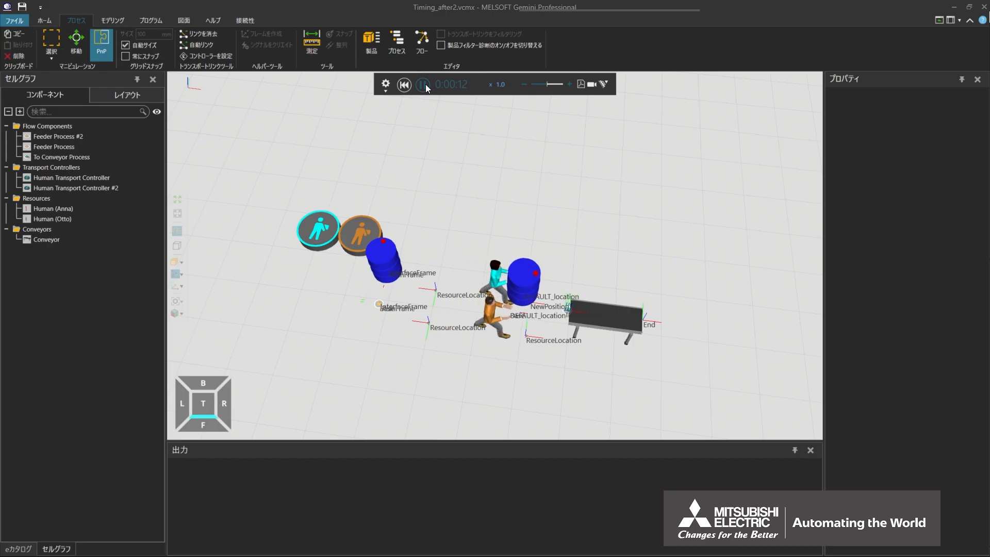
pyautogui.click(405, 84)
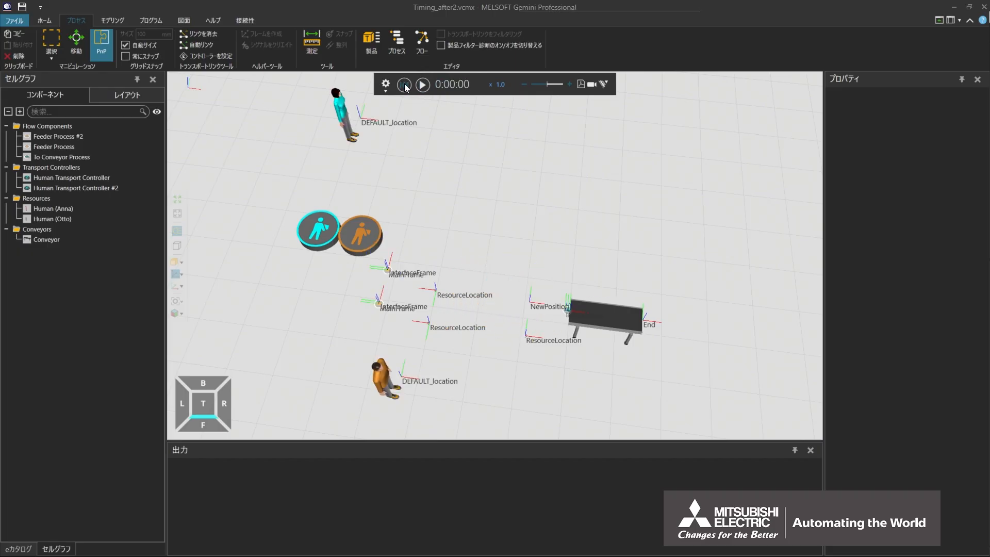